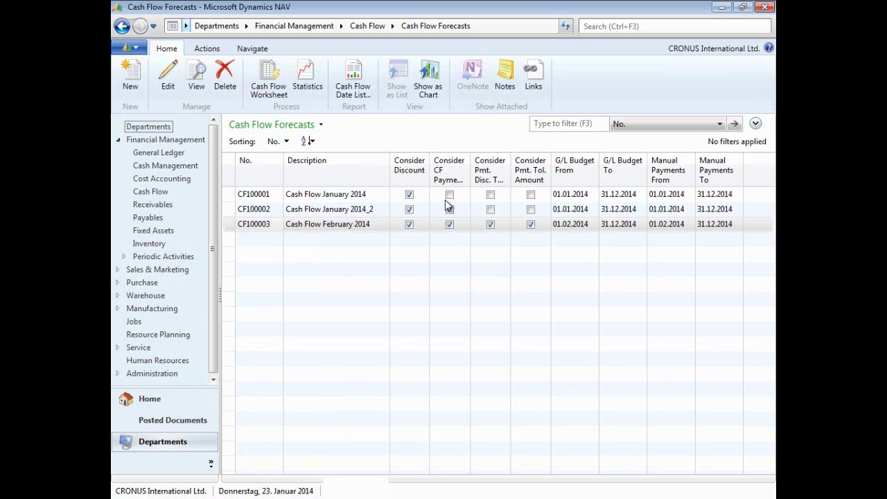
# Open the Cash Flow Worksheet and suggest worksheet lines for forecast CF100001 with all source types and G/L budget 2014
pyautogui.click(122, 25)
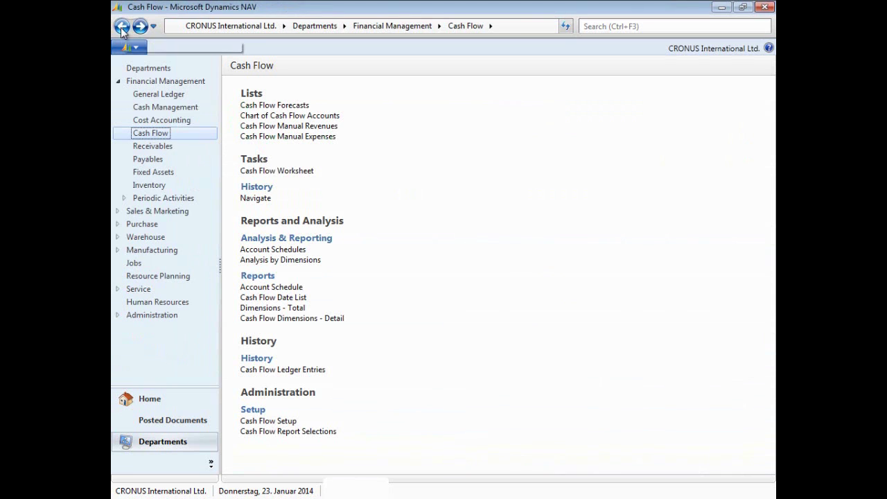
pyautogui.click(278, 171)
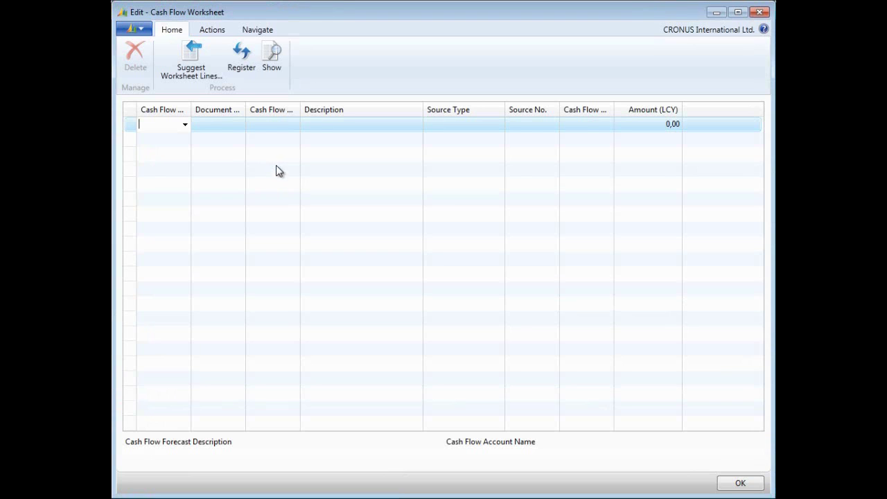
pyautogui.click(193, 61)
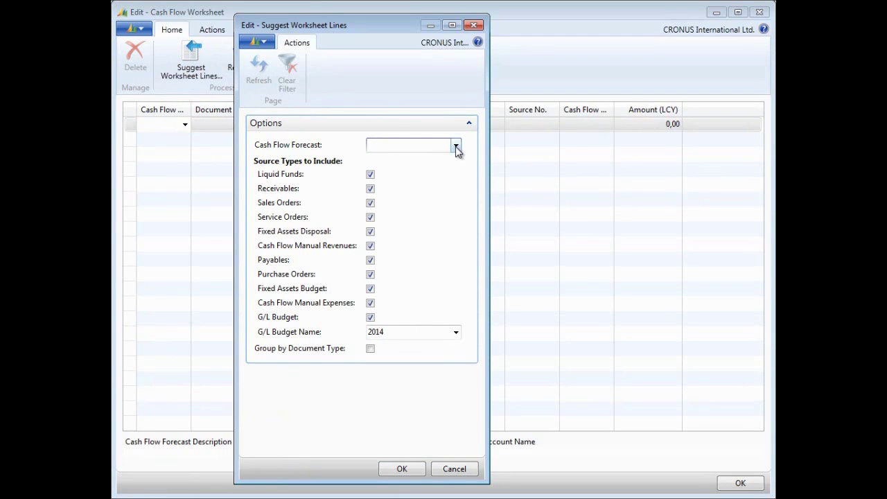
pyautogui.click(456, 147)
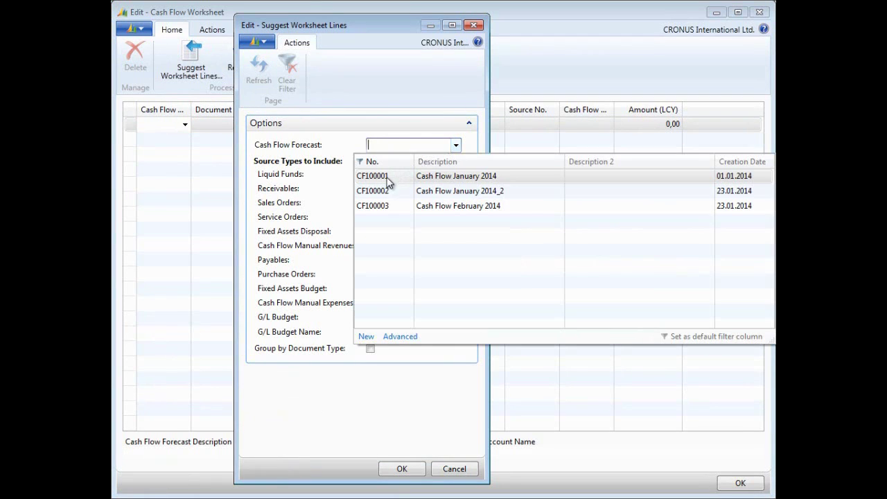
pyautogui.click(389, 179)
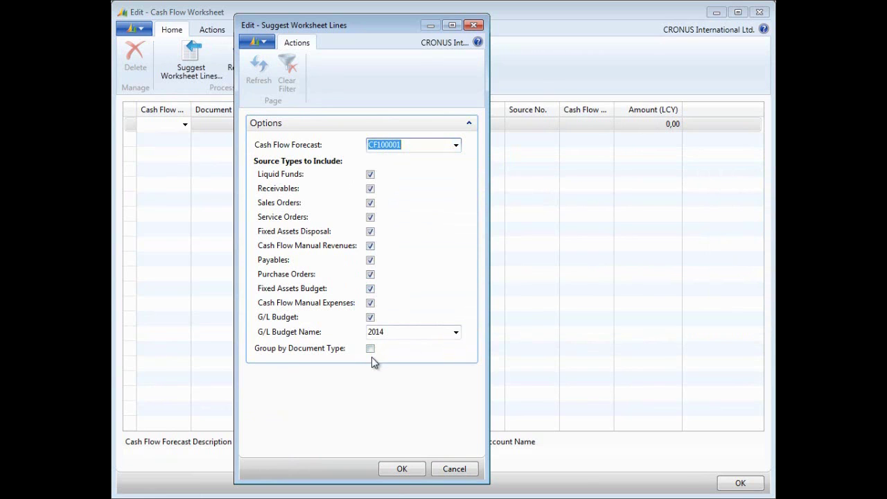
pyautogui.click(400, 470)
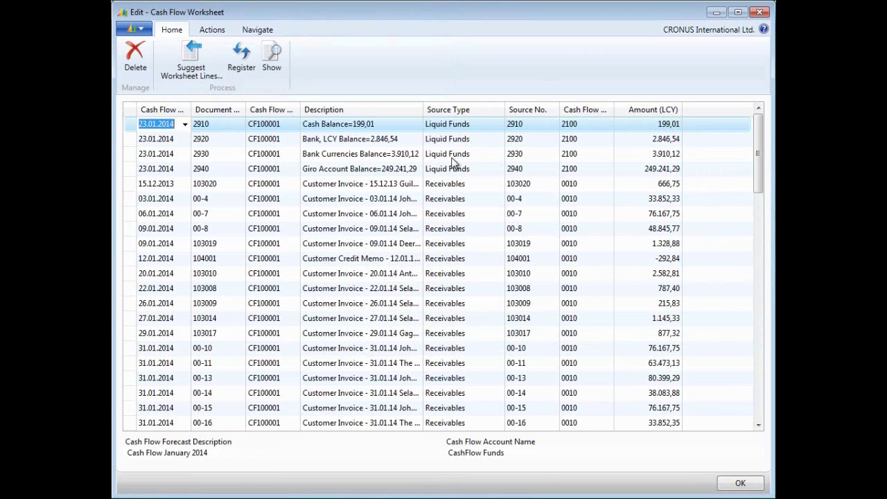
# Examine the suggested worksheet lines by source type, from liquid funds and receivables through to G/L budget and service orders
pyautogui.scroll(-10, 452, 178)
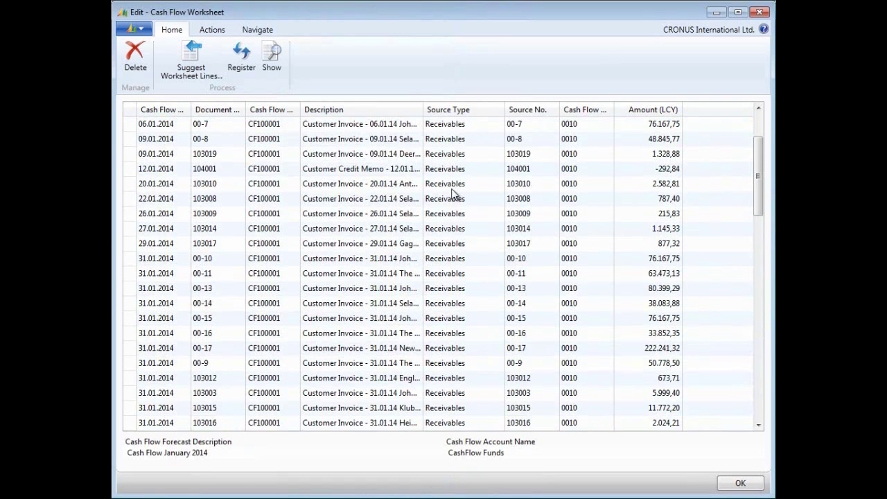
pyautogui.scroll(-3, 457, 216)
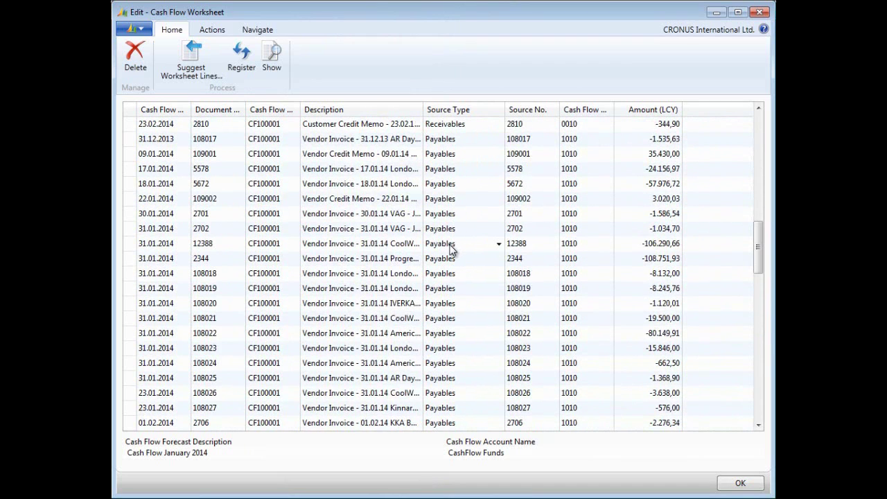
pyautogui.scroll(-6, 451, 250)
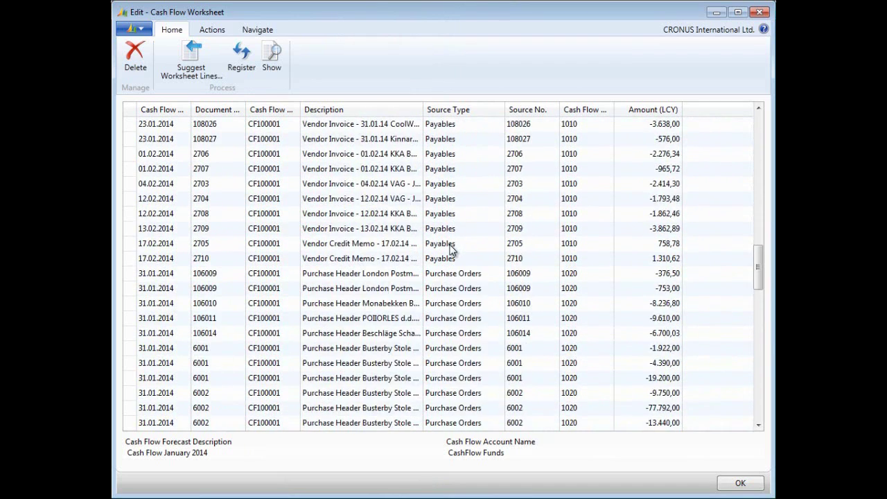
pyautogui.scroll(-4, 450, 282)
pyautogui.scroll(-15, 449, 283)
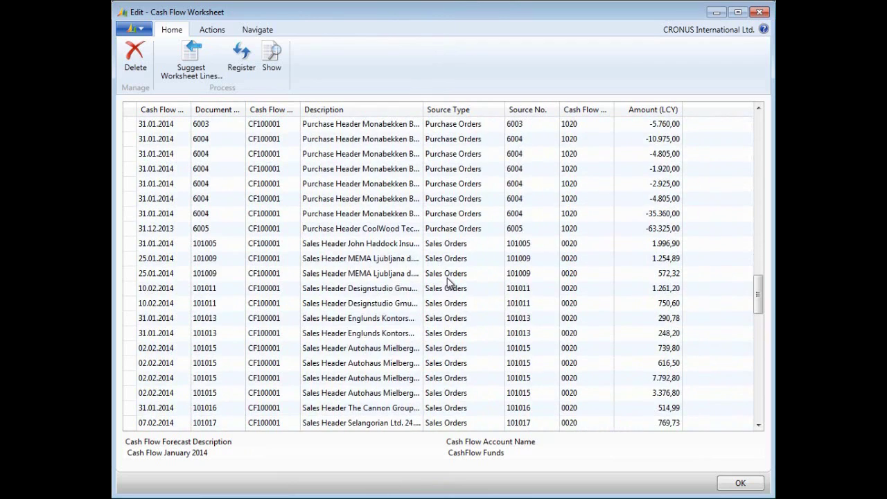
pyautogui.scroll(-12, 449, 282)
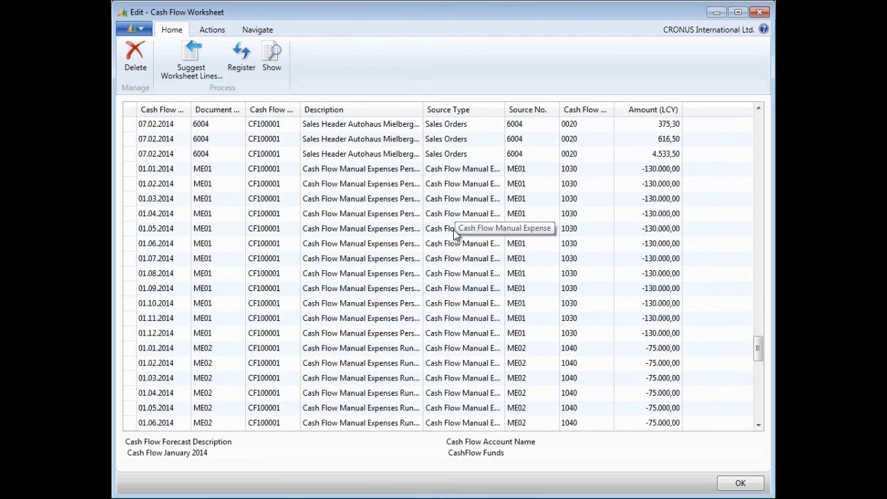
pyautogui.scroll(-5, 463, 311)
pyautogui.scroll(-15, 460, 324)
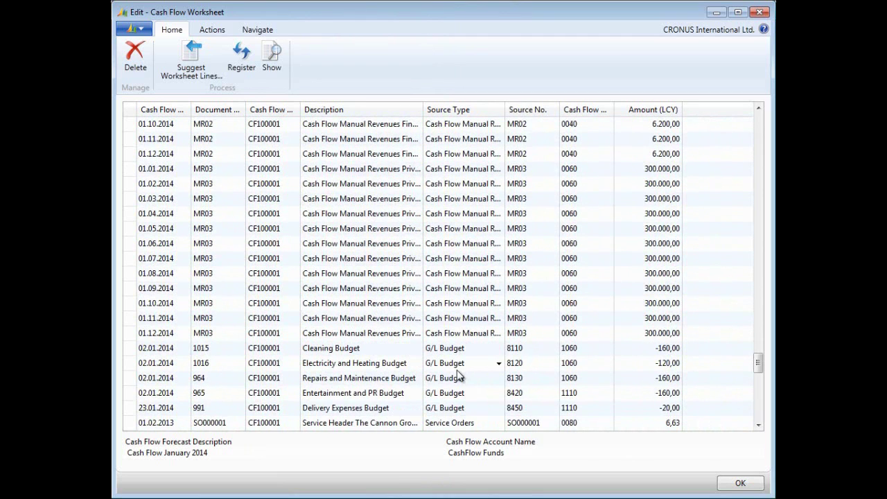
pyautogui.scroll(-3, 460, 367)
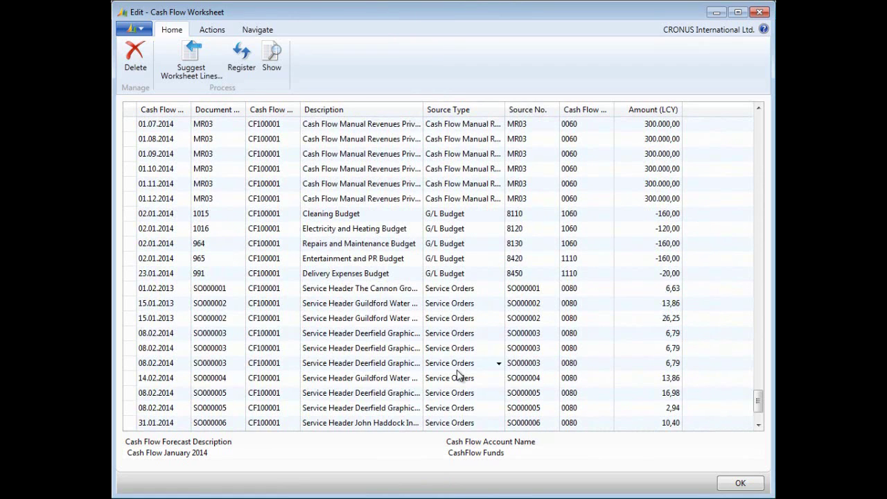
# Register the suggested worksheet lines for forecast CF100001 and close the worksheet
pyautogui.click(245, 57)
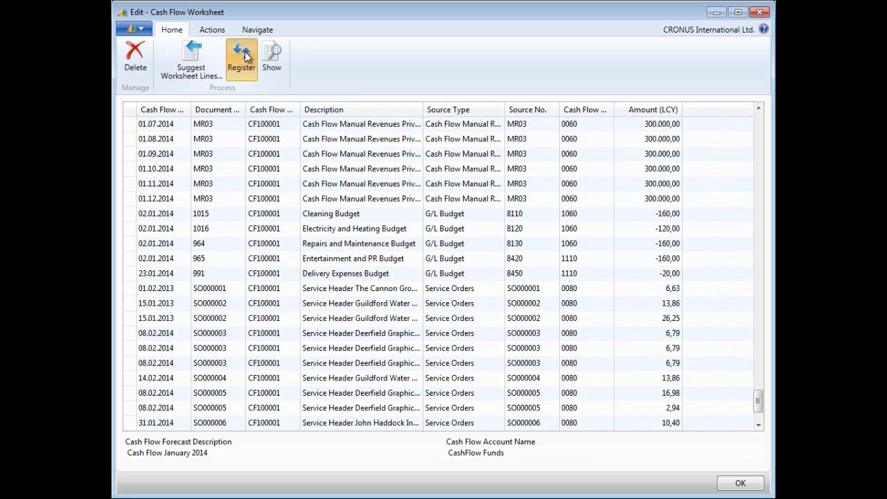
pyautogui.press('Return')
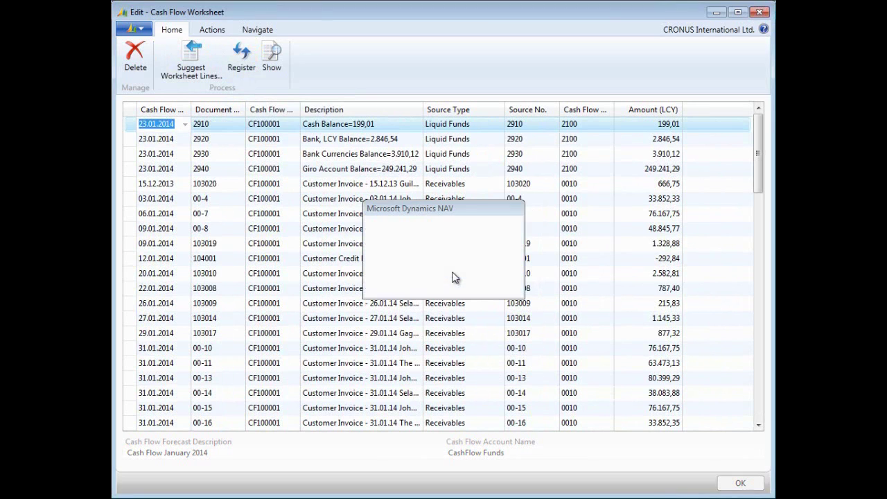
pyautogui.click(513, 274)
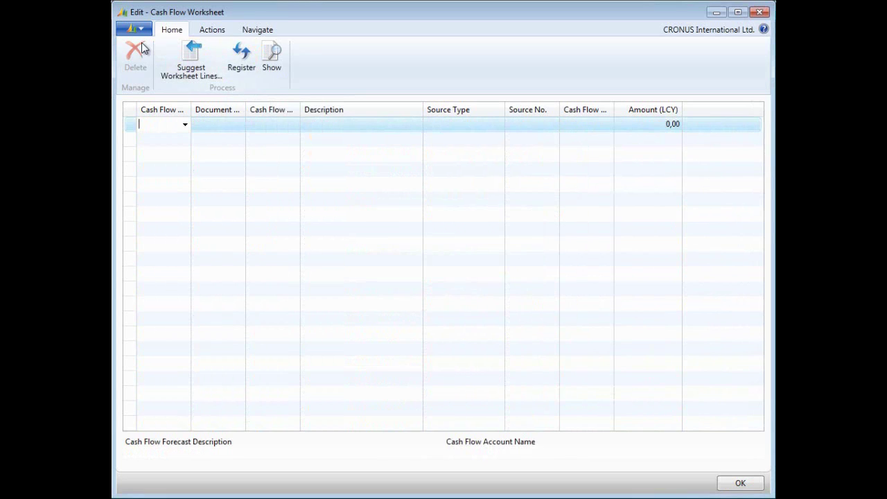
pyautogui.press('Escape')
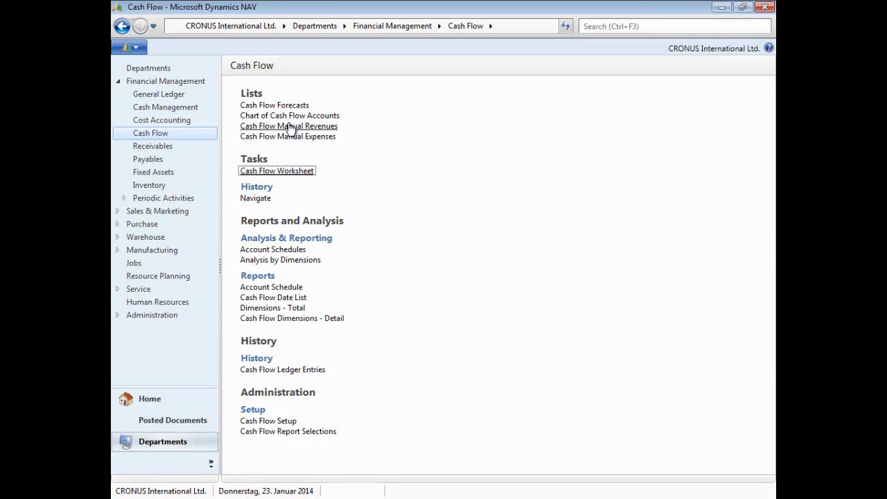
# Open the Chart of Cash Flow Accounts and review the account amounts from cash receipts down to Total Cash Flow
pyautogui.click(287, 116)
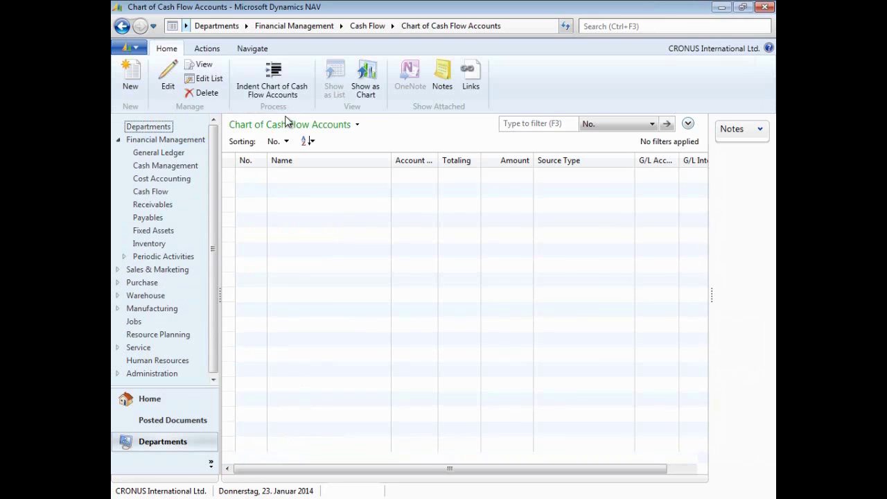
pyautogui.scroll(3, 447, 236)
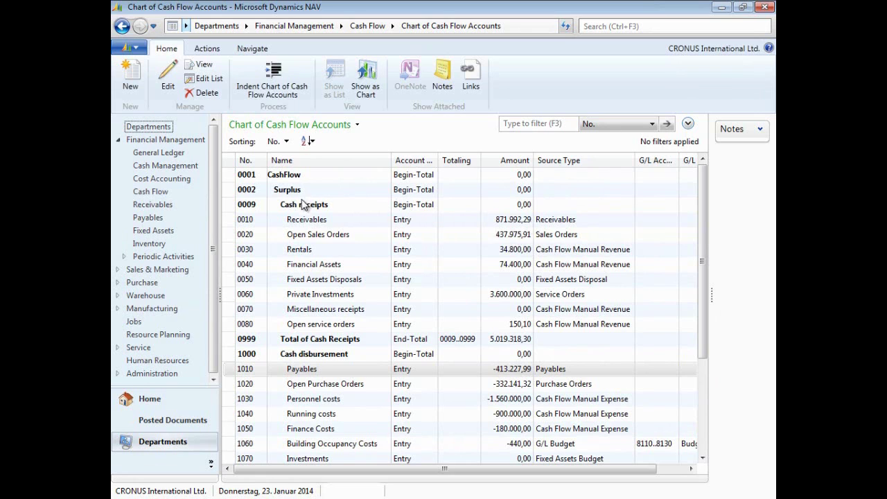
pyautogui.scroll(-3, 311, 350)
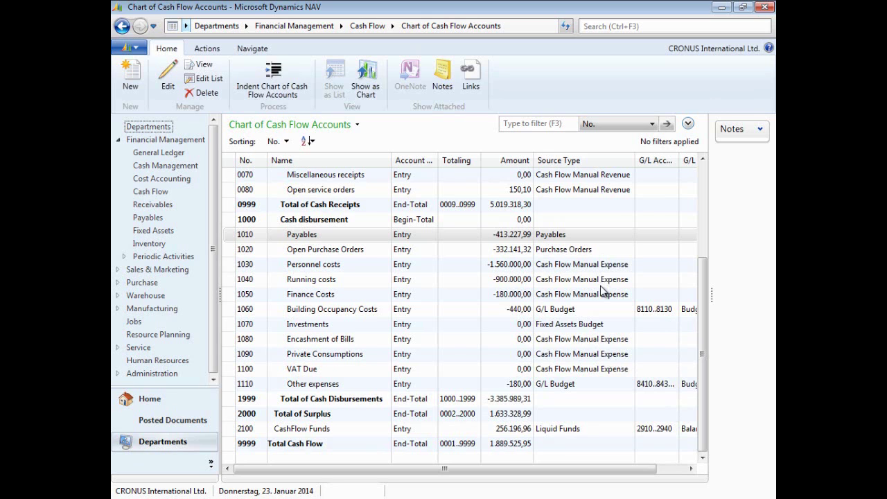
# Return to the Cash Flow Worksheet, suggest lines again for forecast CF100001 and close the worksheet without registering them
pyautogui.click(157, 193)
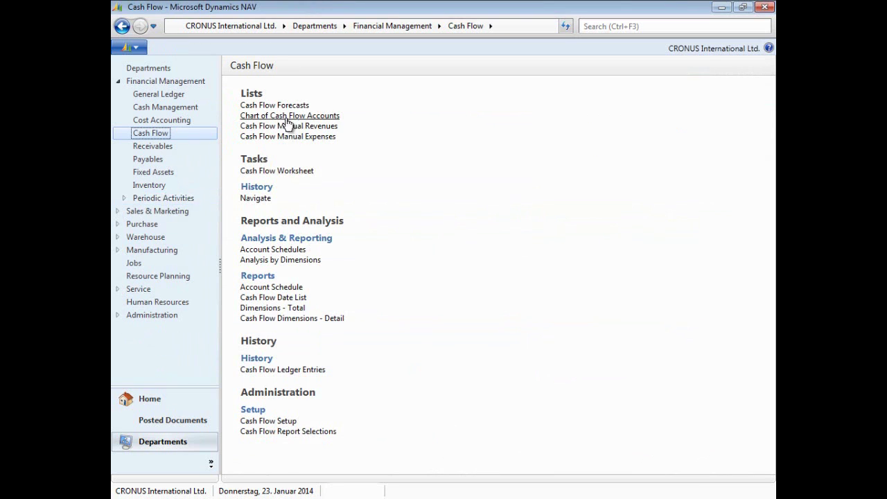
pyautogui.click(285, 173)
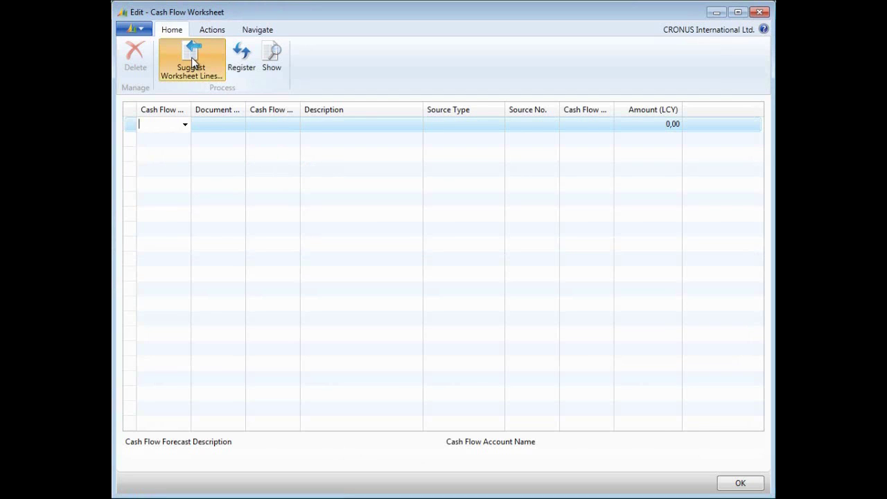
pyautogui.click(193, 62)
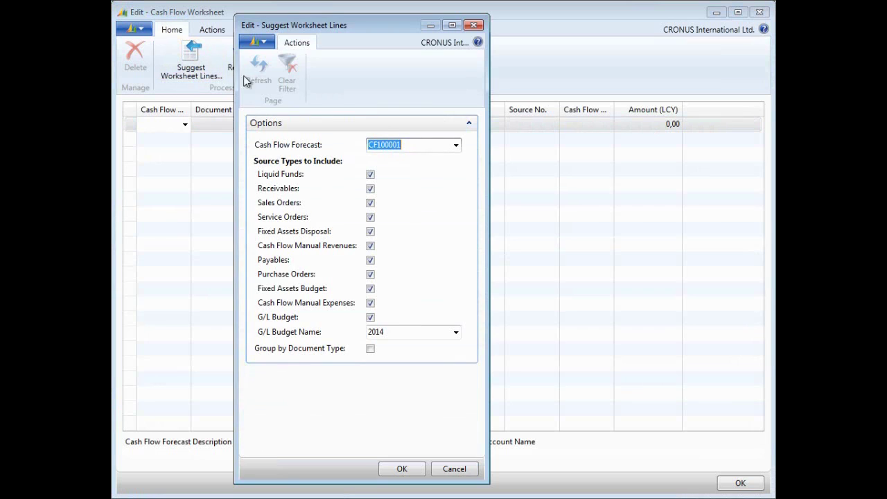
pyautogui.click(398, 471)
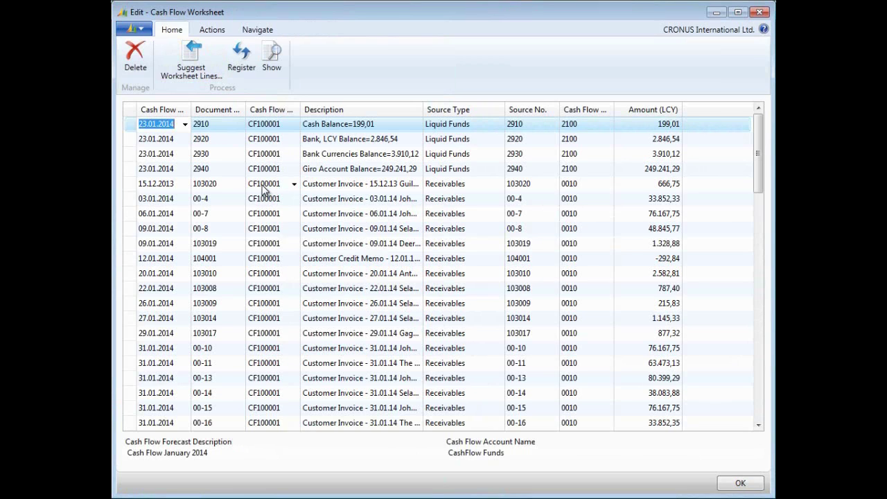
pyautogui.press('Escape')
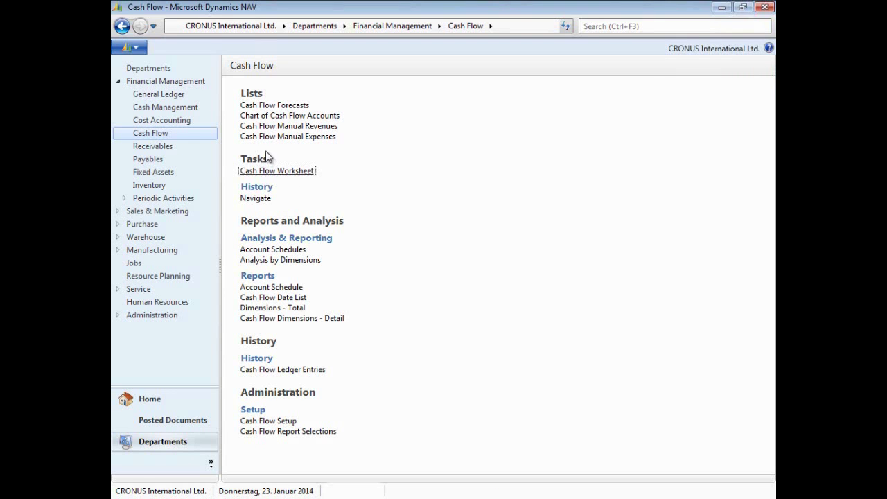
# Check the amounts in the Chart of Cash Flow Accounts and the forecast entries behind the Payables account 1010
pyautogui.click(272, 115)
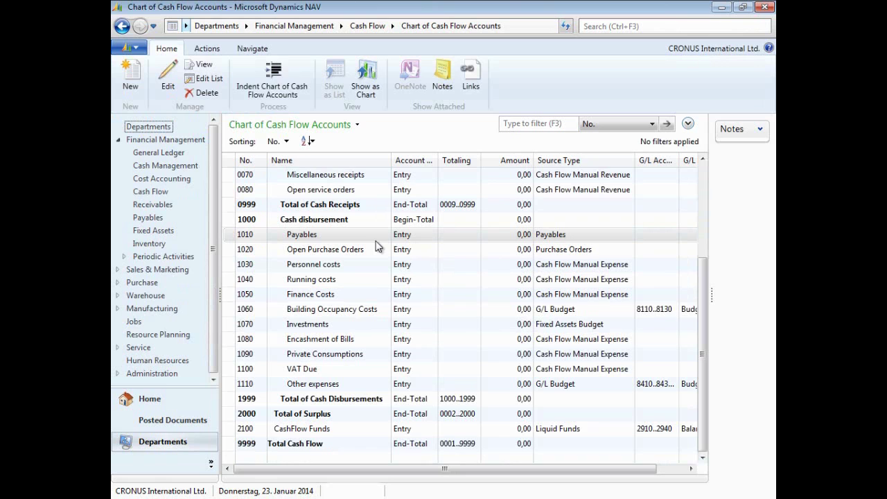
pyautogui.click(521, 236)
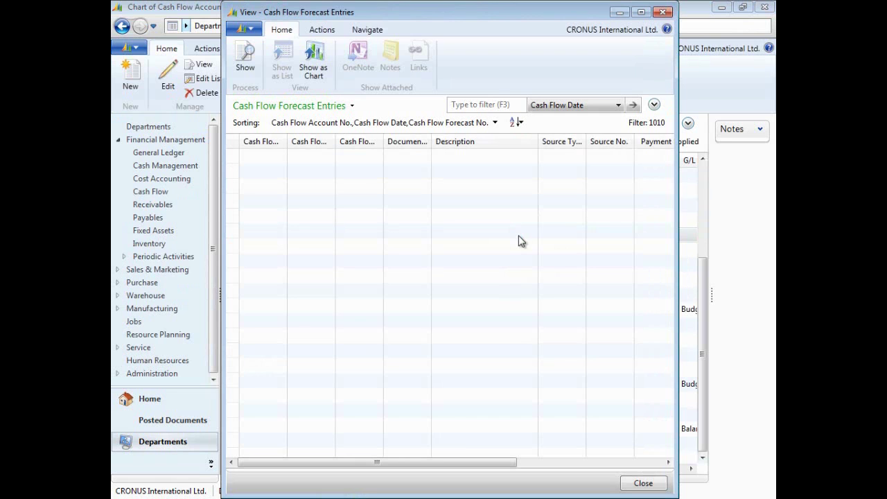
pyautogui.press('Escape')
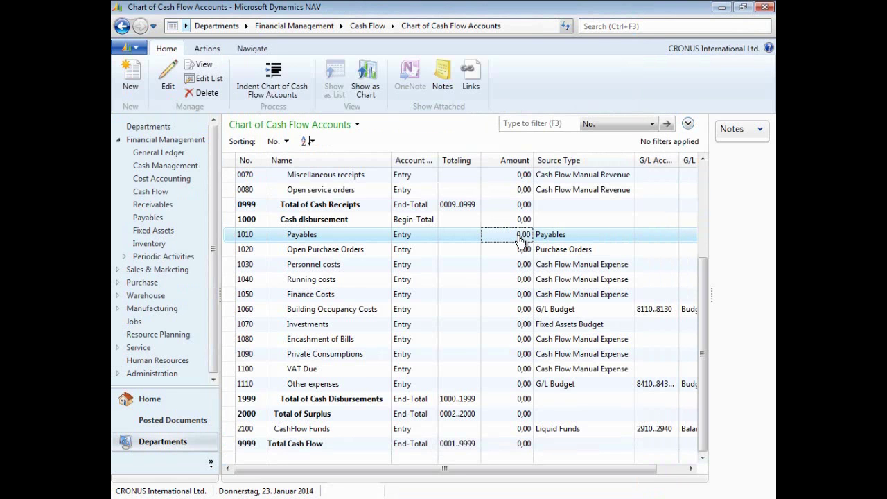
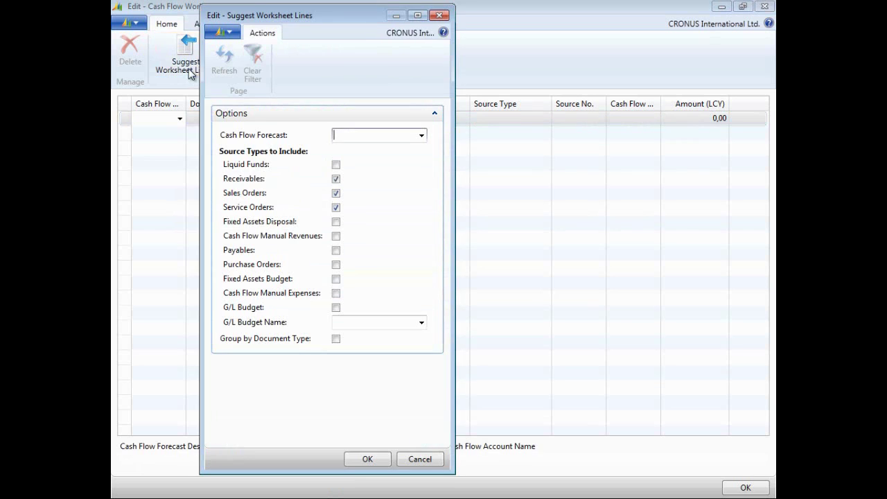
# Suggest worksheet lines for forecast CF100004 (Scenario 1), including only receivables, sales orders and service orders
pyautogui.click(421, 137)
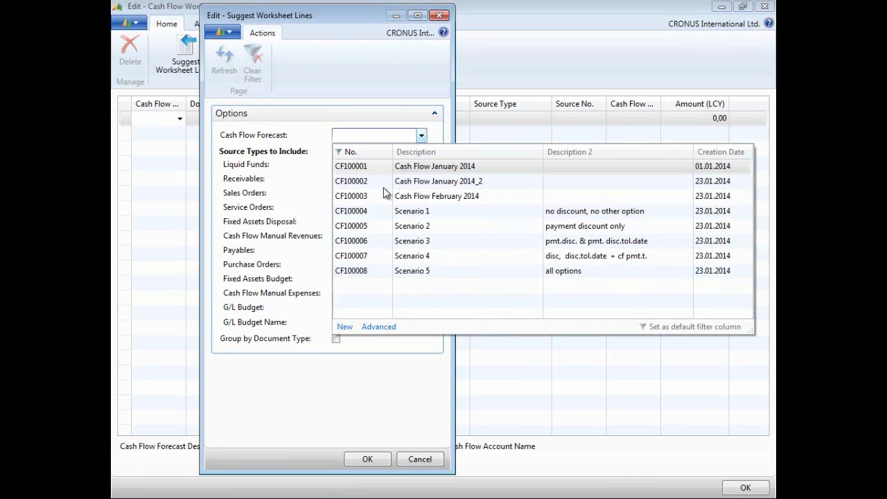
pyautogui.click(377, 327)
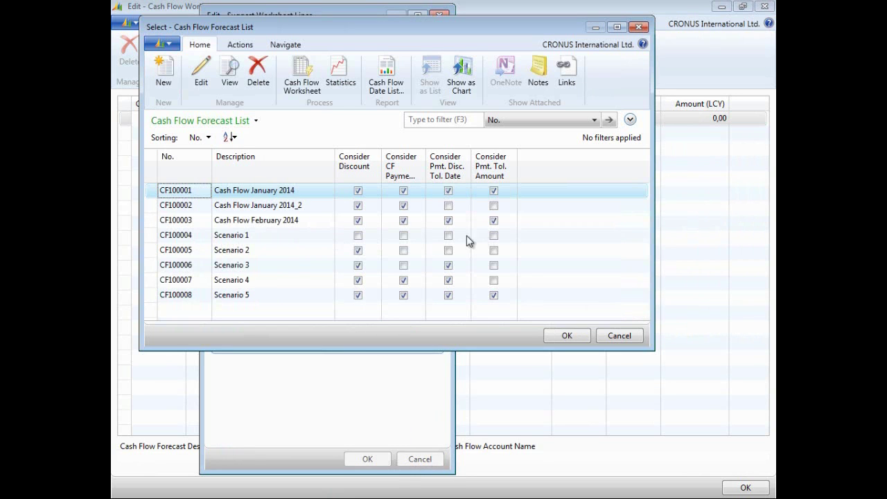
pyautogui.click(182, 240)
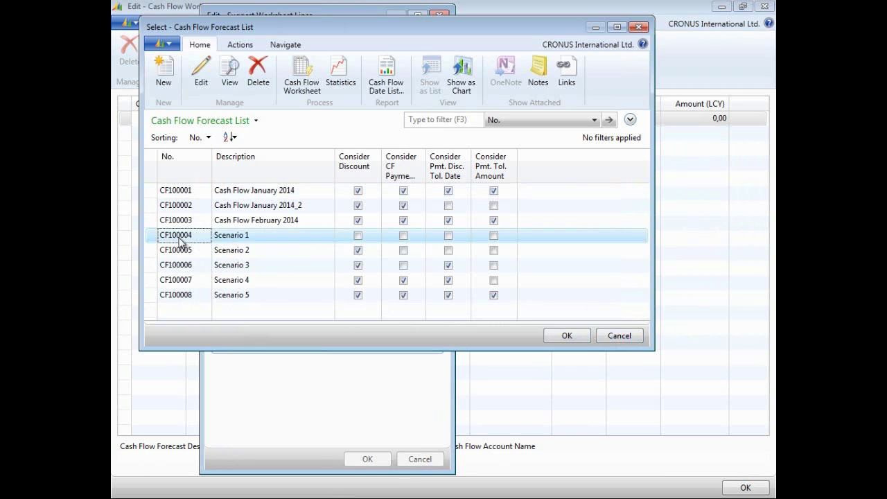
pyautogui.click(562, 335)
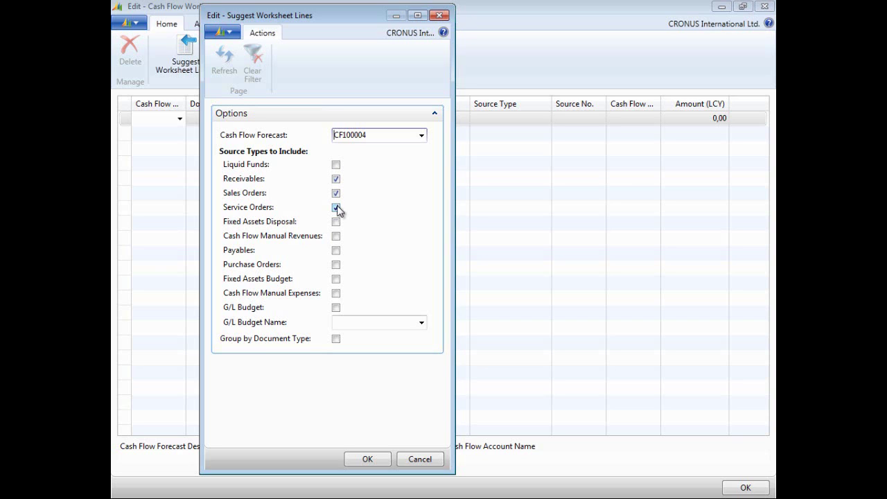
pyautogui.click(367, 461)
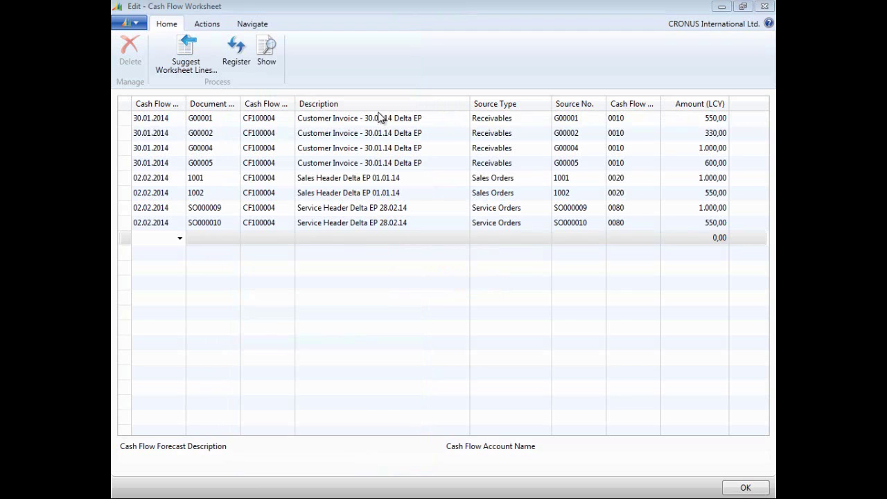
# Show the customer ledger entries behind worksheet invoices G00001 and G00002 and check their remaining LCY amounts
pyautogui.click(709, 122)
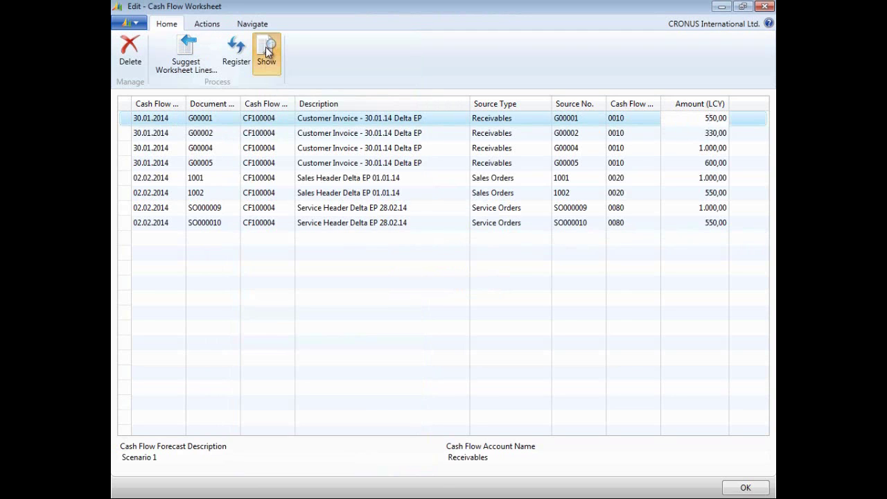
pyautogui.click(267, 51)
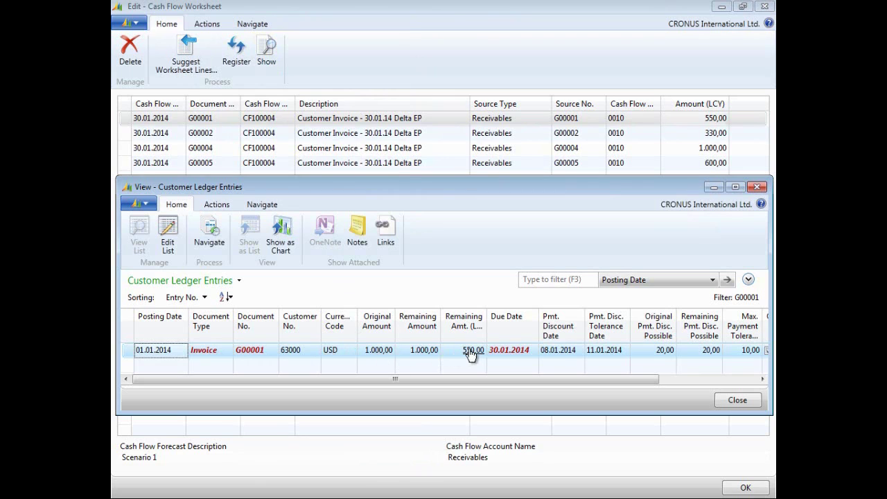
pyautogui.click(737, 400)
pyautogui.click(707, 133)
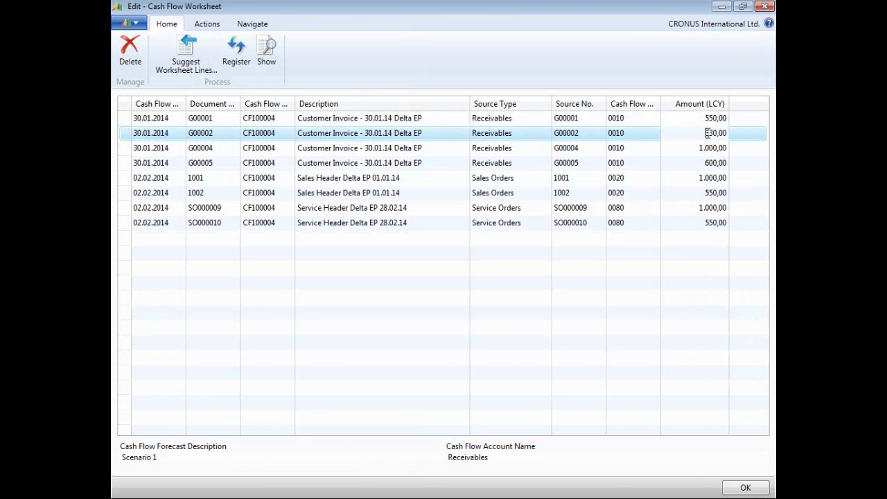
pyautogui.click(269, 60)
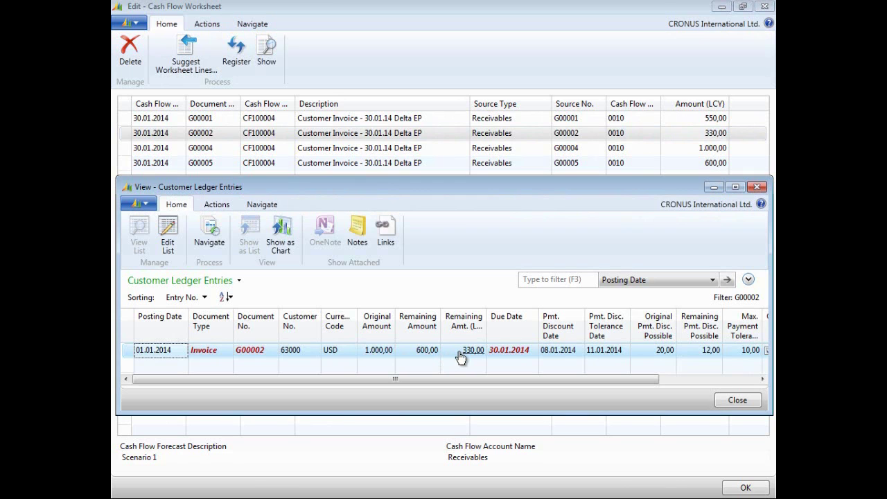
pyautogui.click(733, 400)
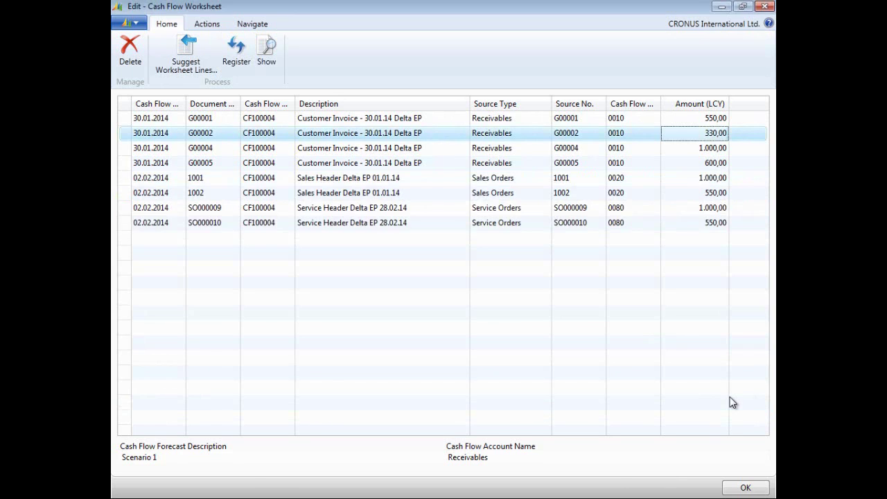
# Check the amounts of invoices G00004 and G00005 and show the customer ledger entry behind G00005
pyautogui.click(702, 151)
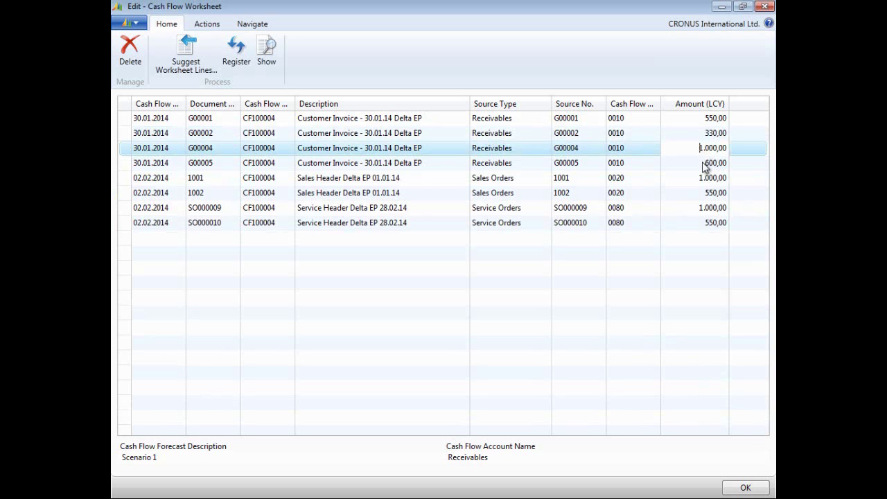
pyautogui.click(706, 166)
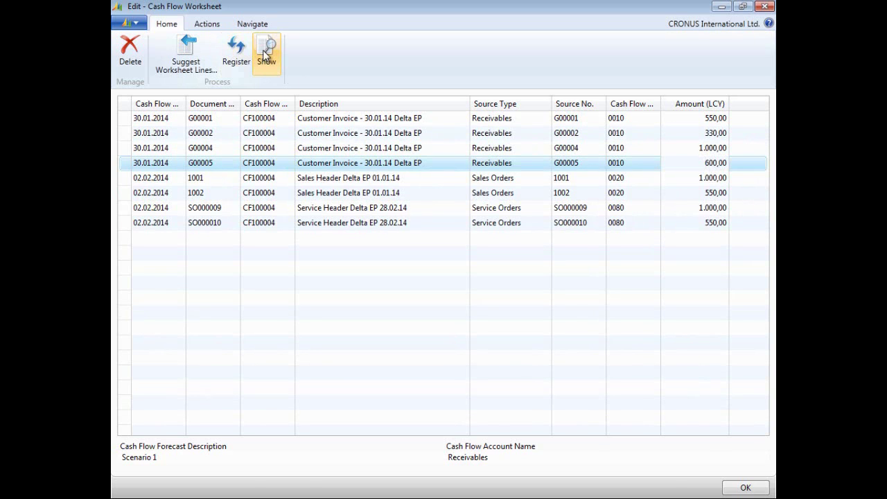
pyautogui.click(265, 51)
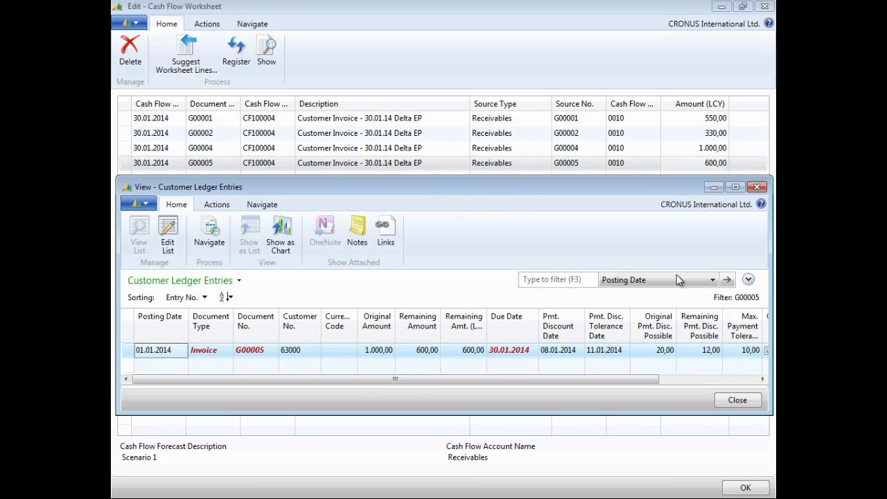
pyautogui.click(757, 187)
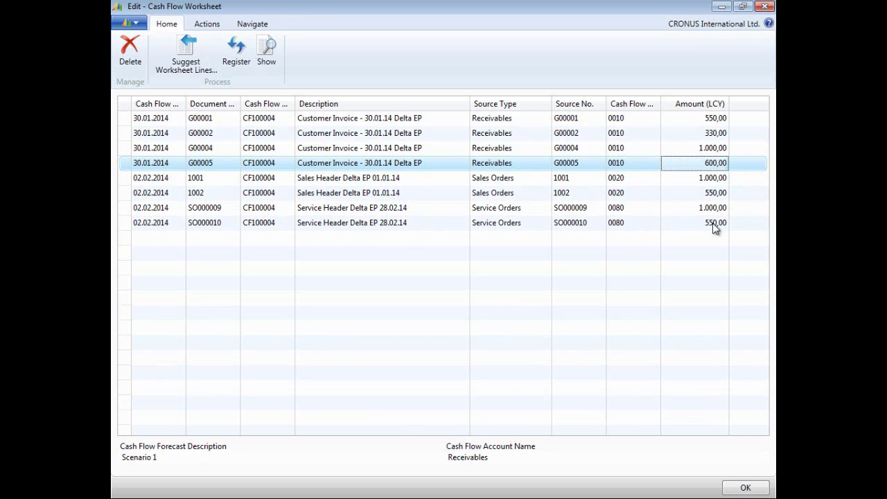
# Show the ledger entry of invoice G00002 again to compare its due date with the cash flow date
pyautogui.moveTo(286, 171)
pyautogui.click(164, 137)
pyautogui.click(266, 52)
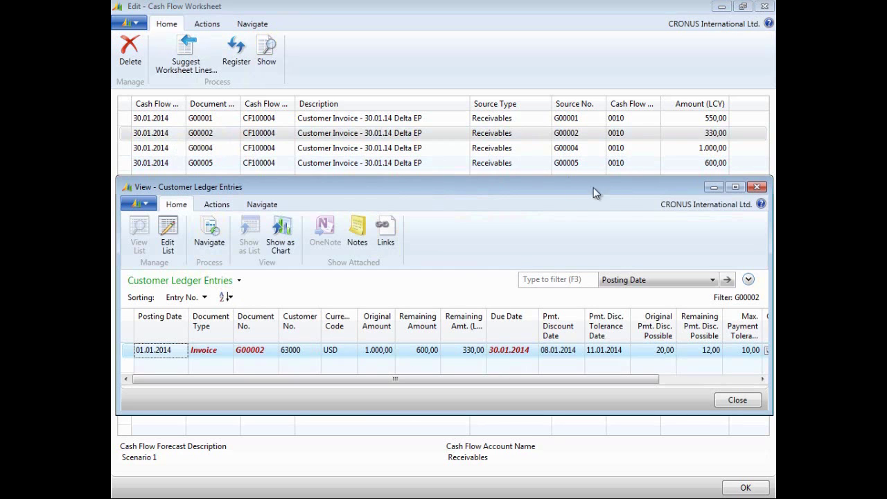
pyautogui.click(761, 187)
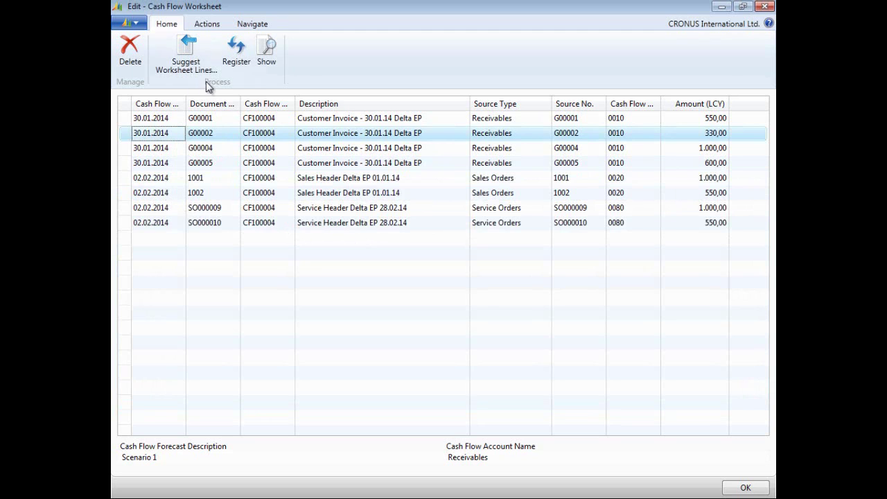
# Show the source document of the first sales order line, check its document date and close it
pyautogui.click(168, 181)
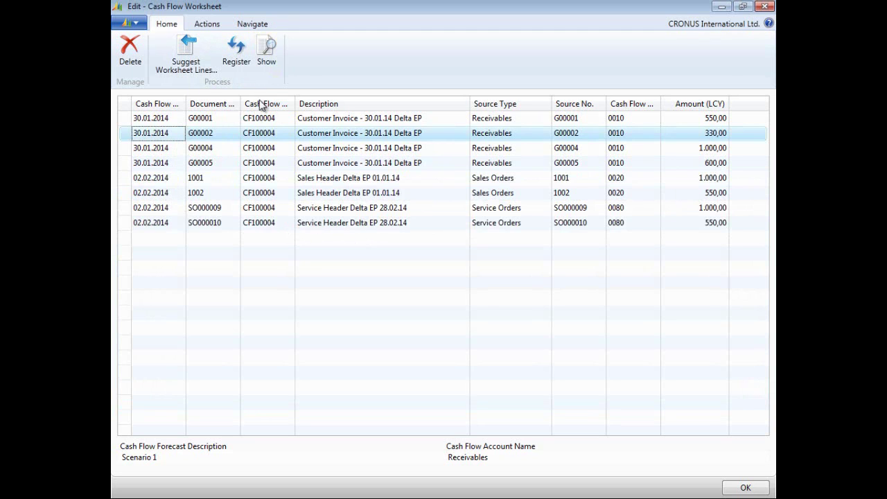
pyautogui.click(266, 52)
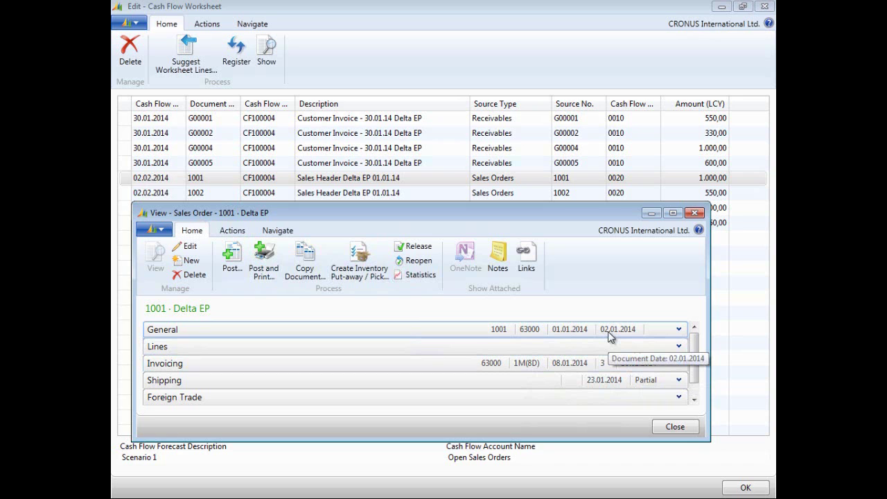
pyautogui.click(675, 426)
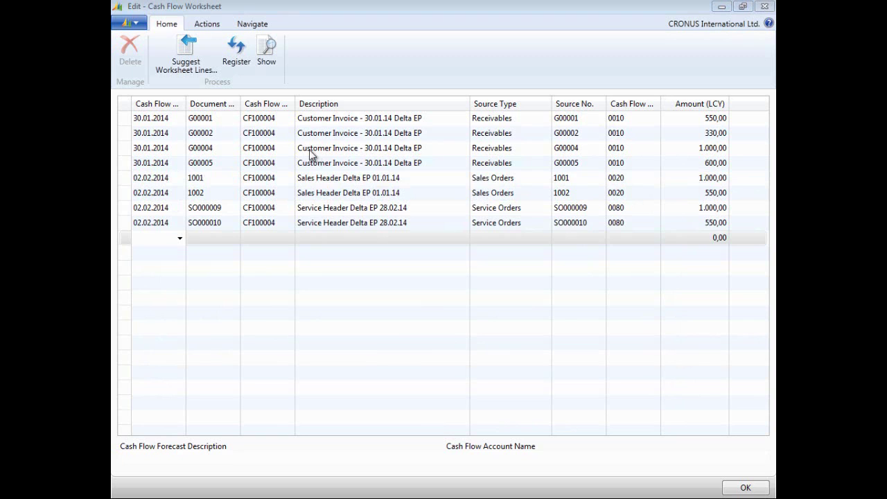
# Suggest worksheet lines for forecast CF100005 (Scenario 2), keeping receivables, sales orders and service orders as the source types
pyautogui.click(188, 56)
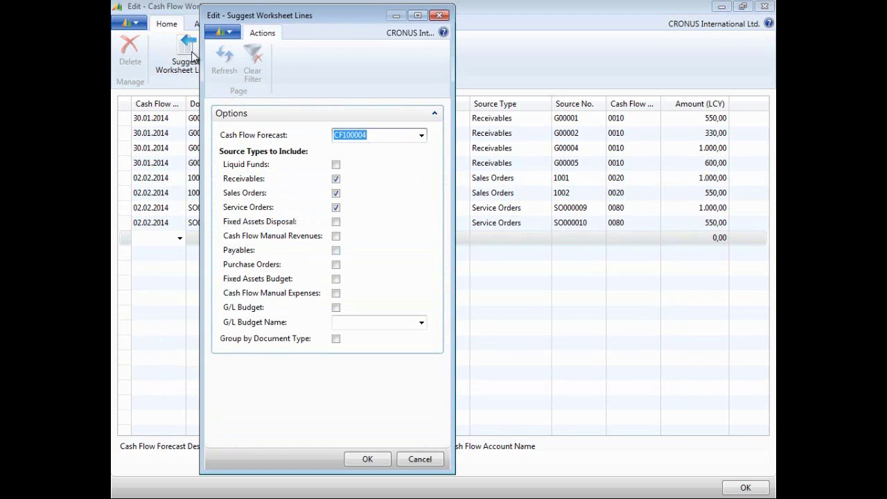
pyautogui.click(421, 135)
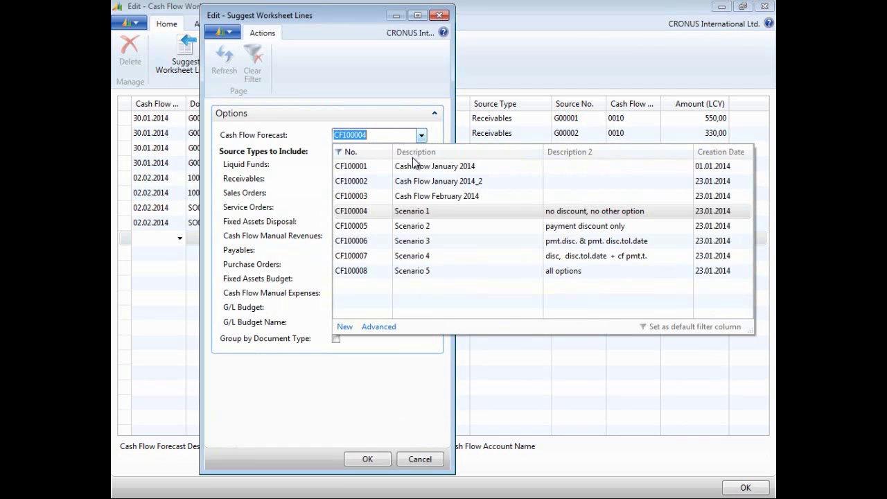
pyautogui.click(377, 327)
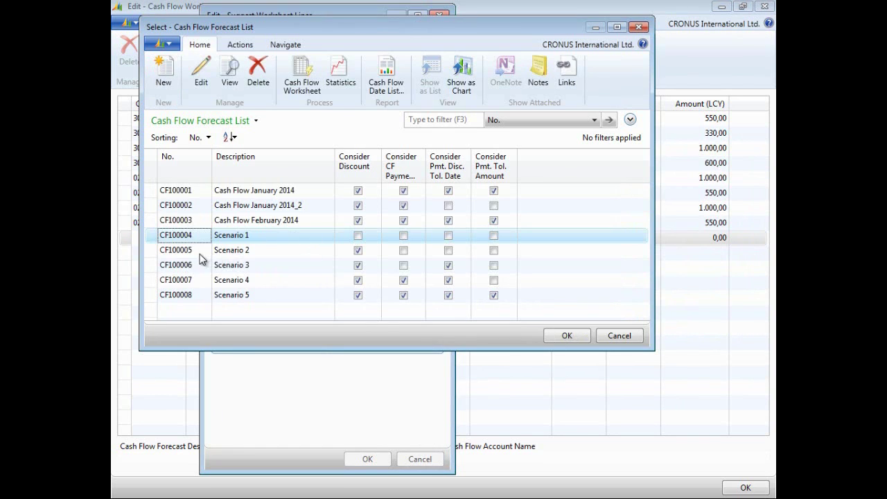
pyautogui.click(343, 254)
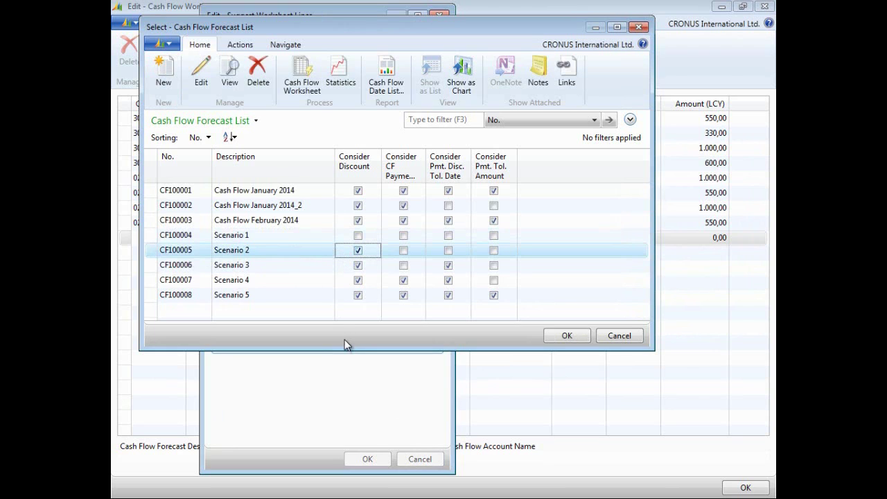
pyautogui.click(566, 336)
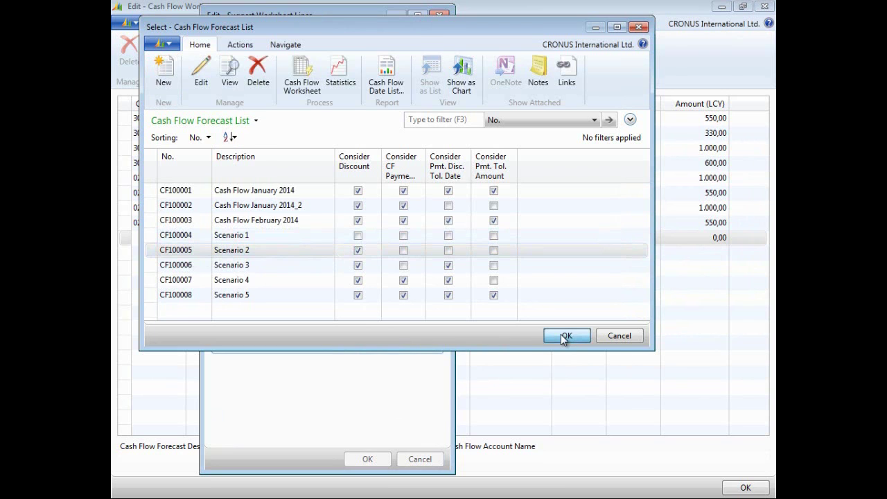
pyautogui.click(367, 459)
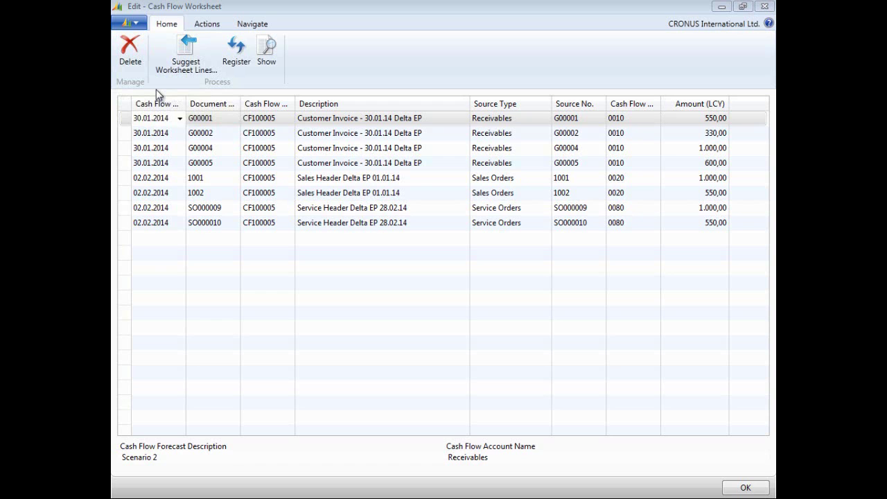
# Close the Cash Flow Worksheet and set the work date to 06.01.2014
pyautogui.press('Escape')
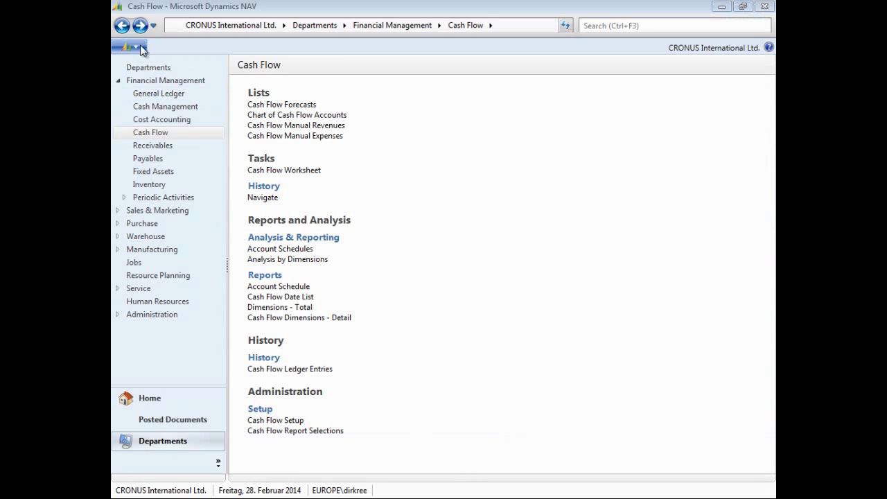
pyautogui.click(136, 48)
pyautogui.click(153, 70)
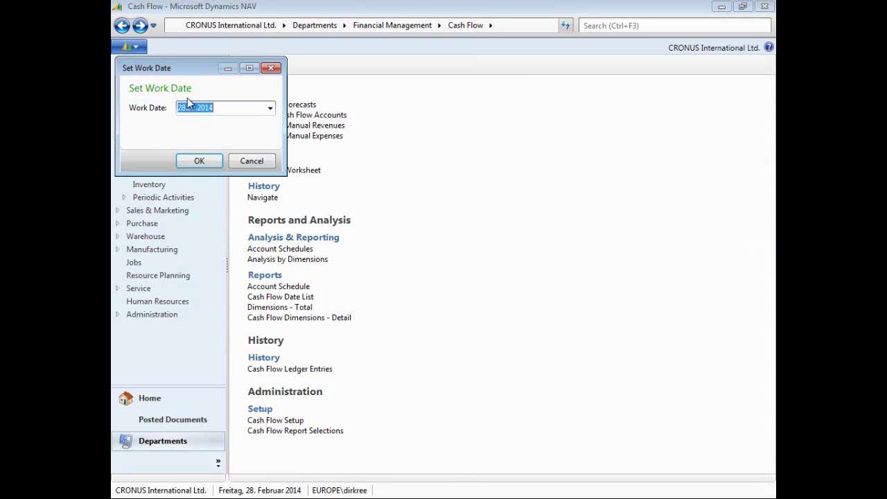
pyautogui.write('06012014')
pyautogui.click(194, 160)
# Reopen the Cash Flow Worksheet and suggest the lines for forecast CF100005 again with the same source types
pyautogui.click(270, 171)
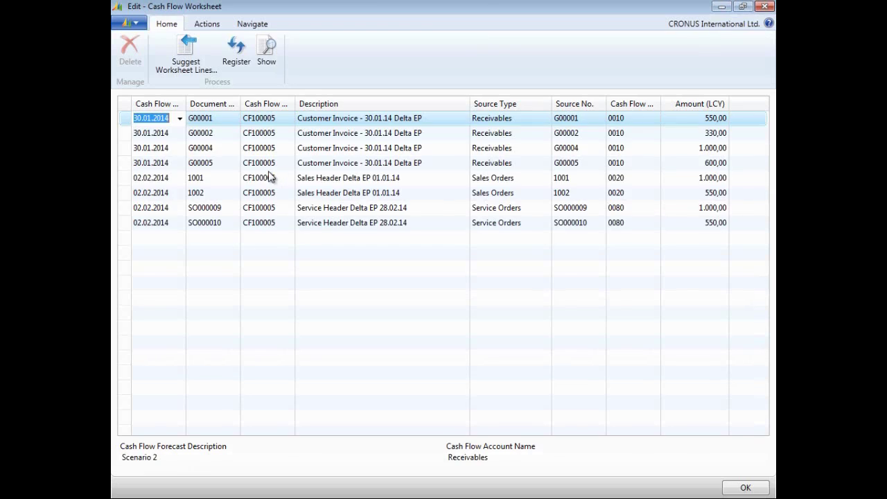
pyautogui.click(213, 56)
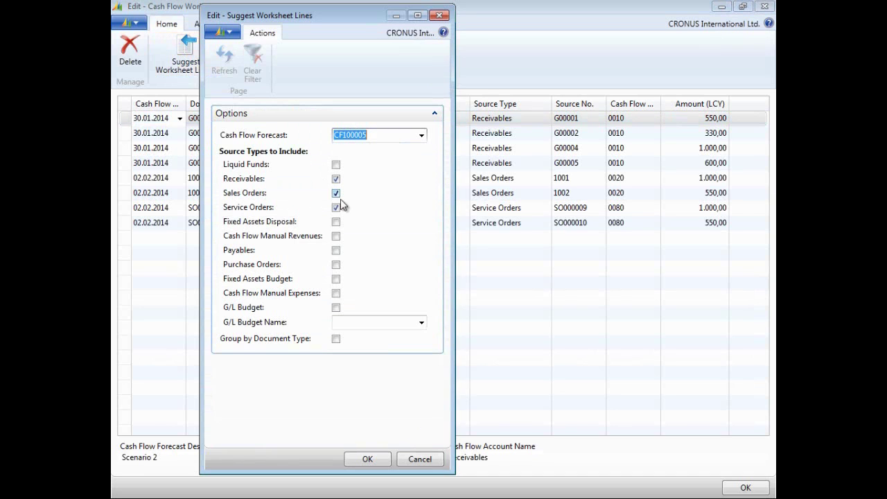
pyautogui.click(361, 458)
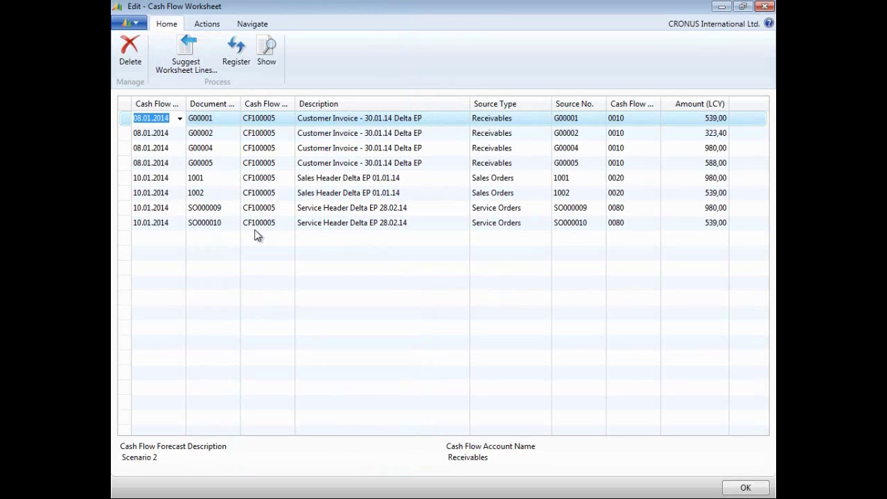
# Show the customer ledger entries behind invoices G00004 and G00005 and check their payment discount dates and remaining discounts
pyautogui.click(208, 238)
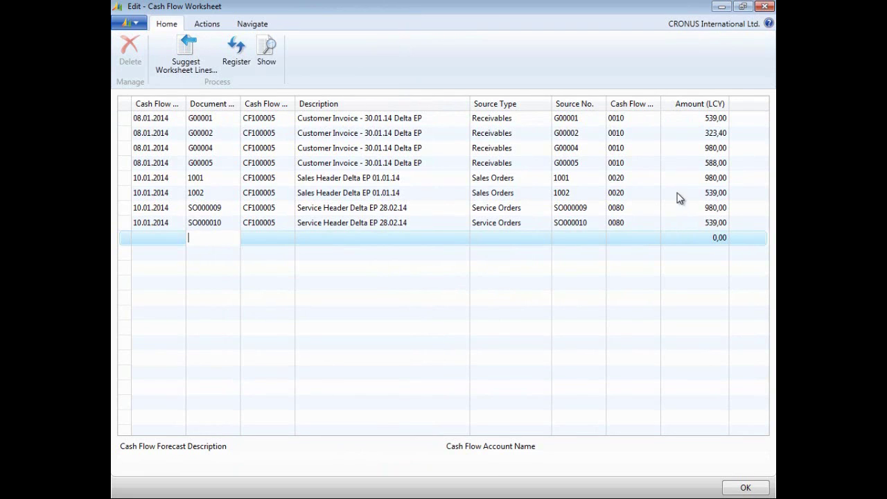
pyautogui.click(709, 149)
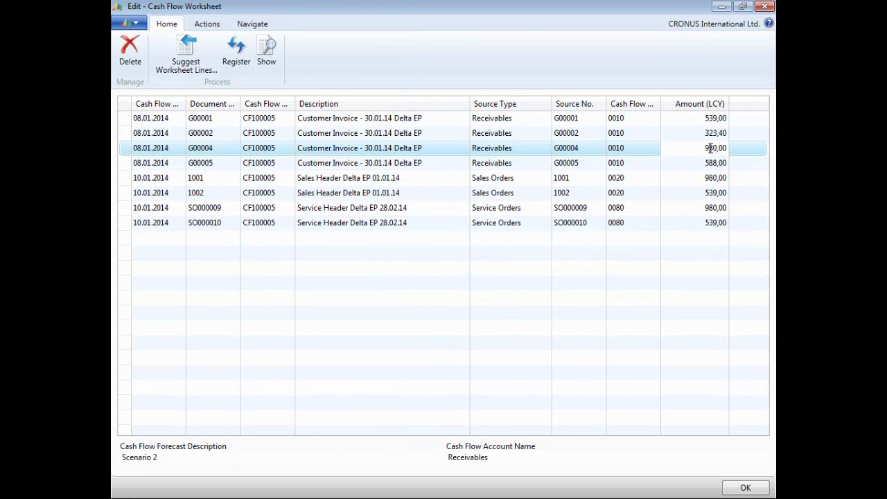
pyautogui.click(267, 56)
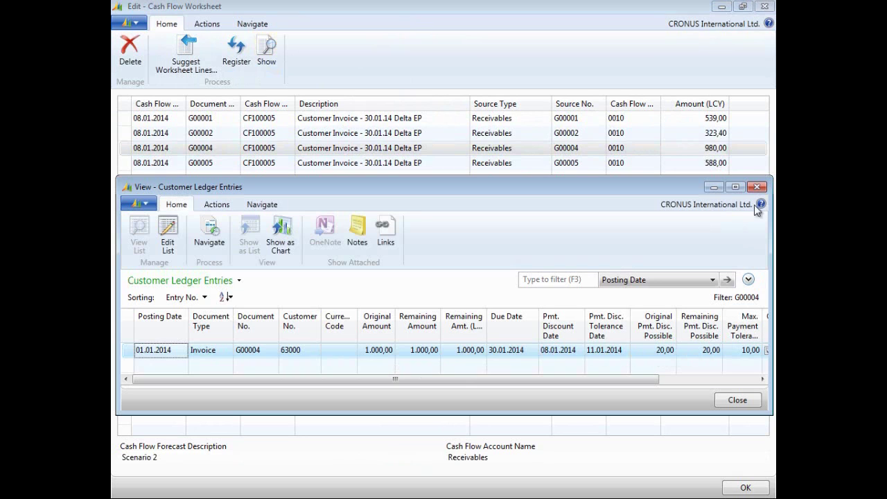
pyautogui.click(760, 188)
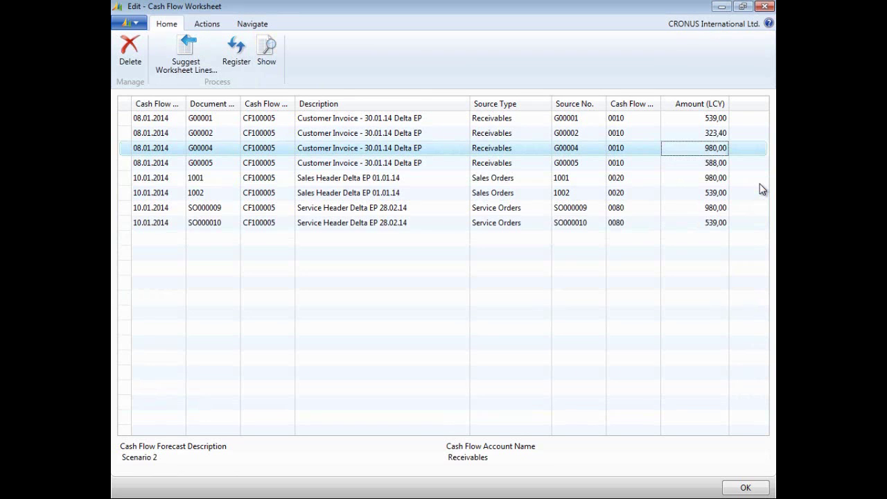
pyautogui.click(712, 163)
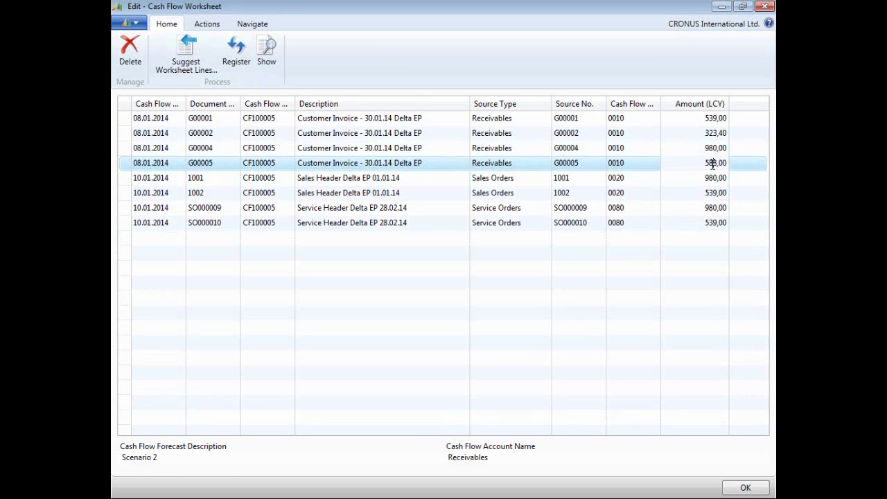
pyautogui.click(268, 52)
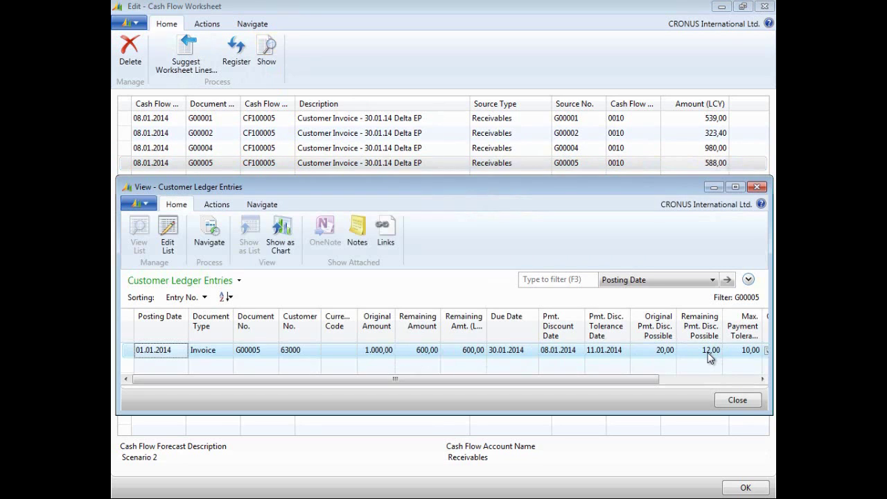
pyautogui.click(758, 188)
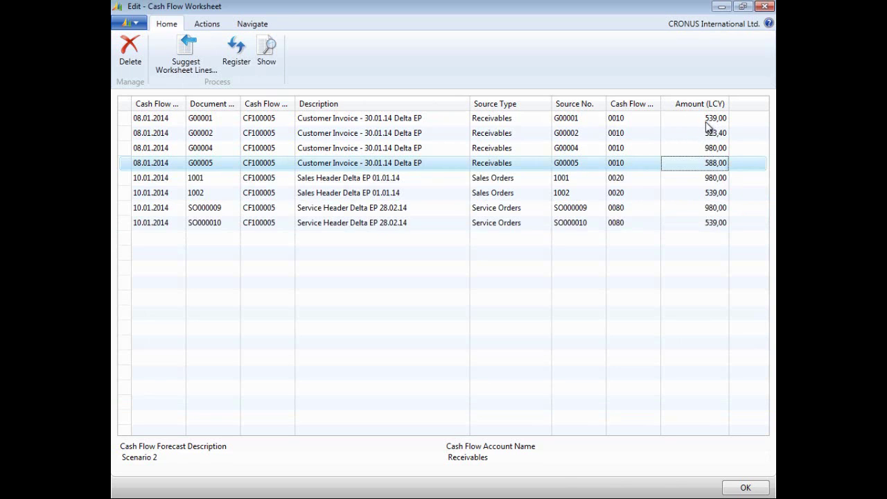
# Check the remaining payment discount in the ledger entry of invoice G00001 and go to the first sales order line
pyautogui.click(706, 119)
pyautogui.click(266, 52)
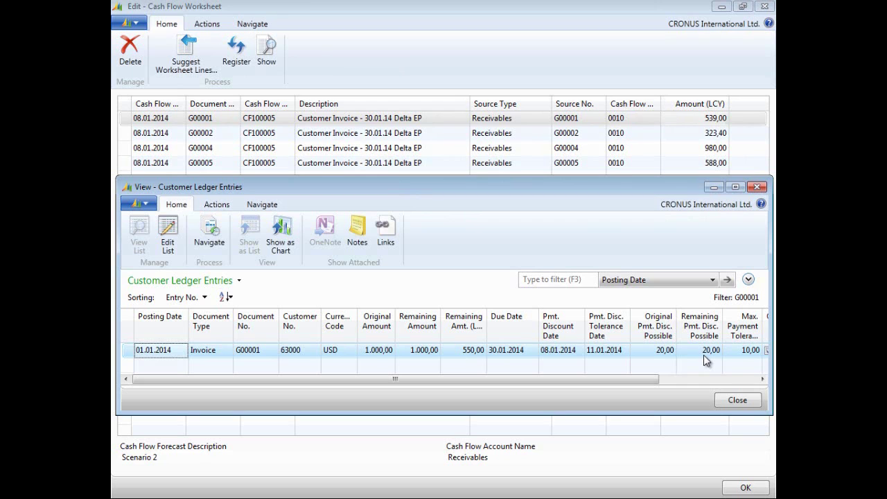
pyautogui.click(757, 189)
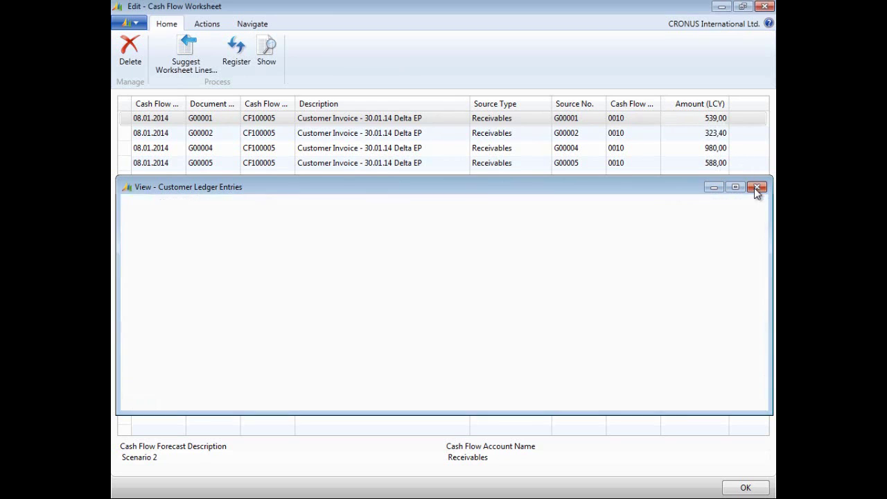
pyautogui.click(706, 178)
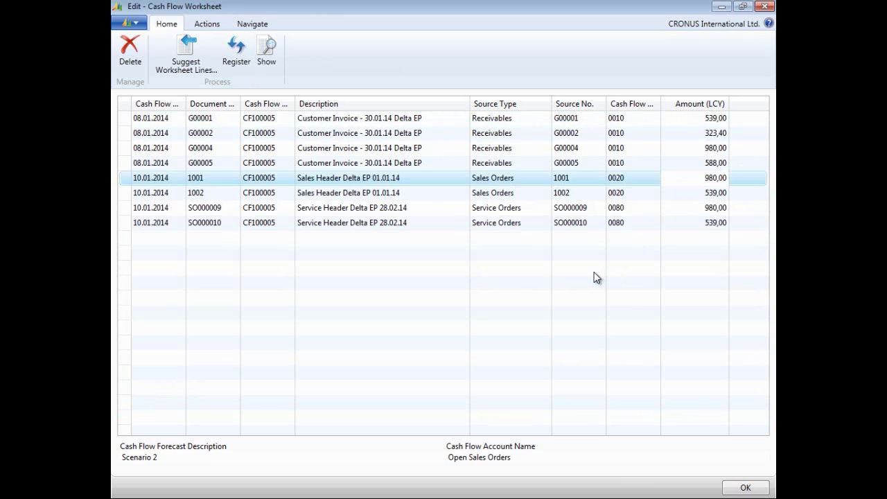
# Check the payment terms on sales order 1001 and the payment discount date in the customer ledger entry of invoice G00001
pyautogui.click(272, 51)
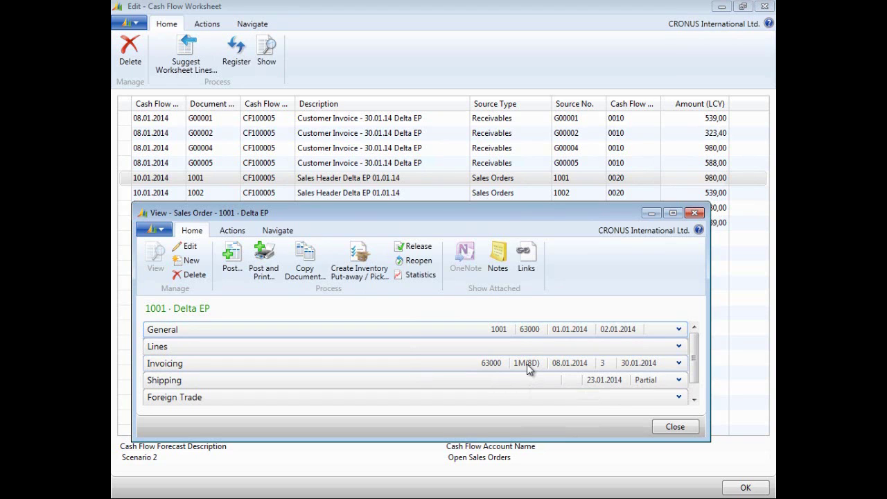
pyautogui.click(669, 430)
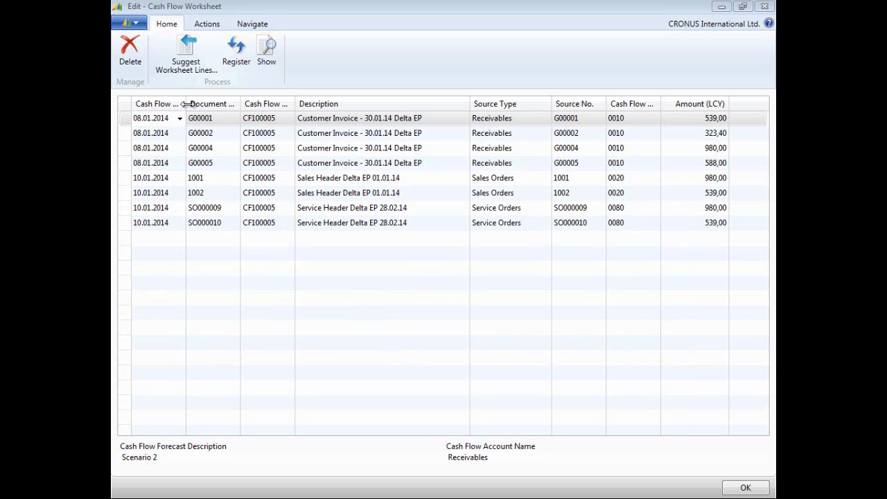
pyautogui.click(163, 119)
pyautogui.click(268, 53)
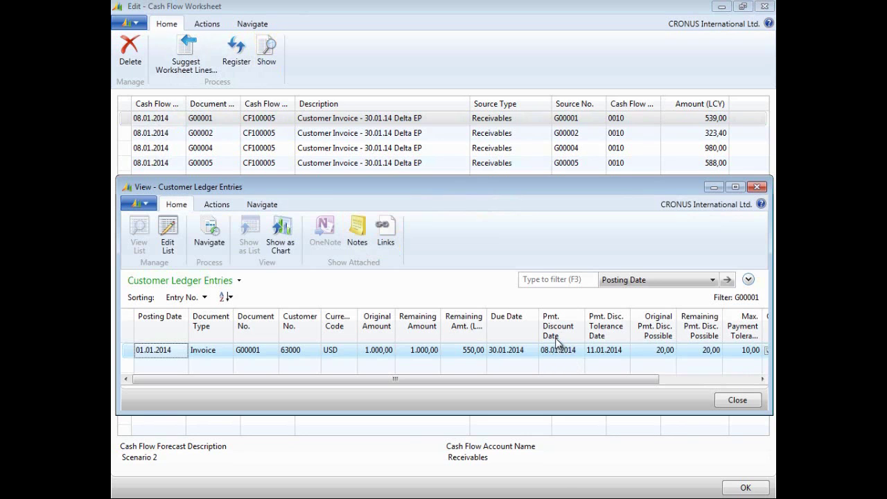
pyautogui.click(737, 400)
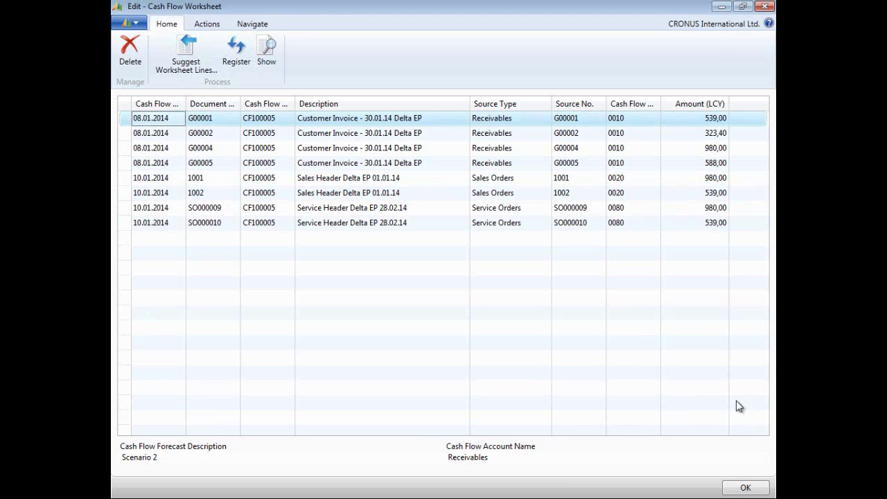
# Show sales order 1001 again from its worksheet line and check the payment discount date in its invoicing details
pyautogui.click(161, 177)
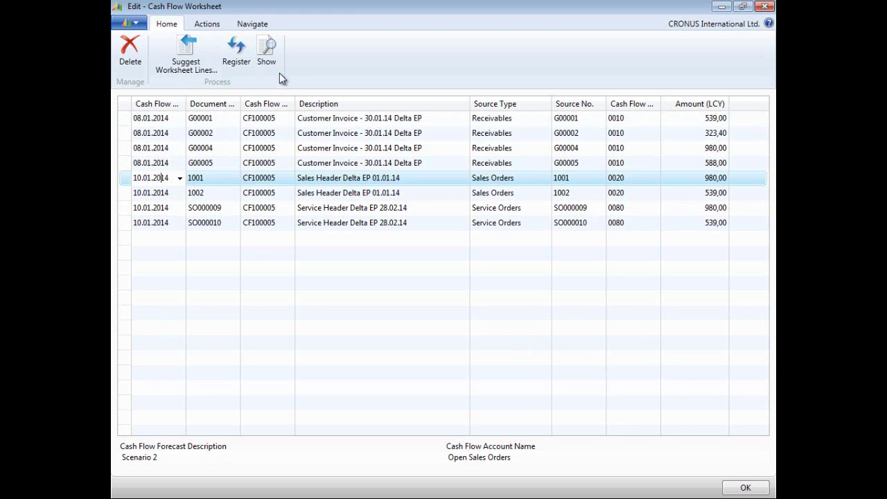
pyautogui.click(271, 57)
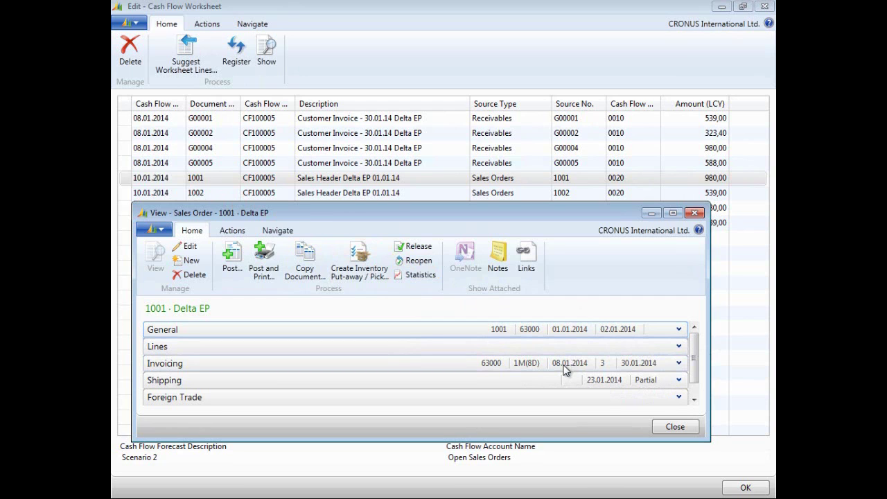
pyautogui.click(673, 426)
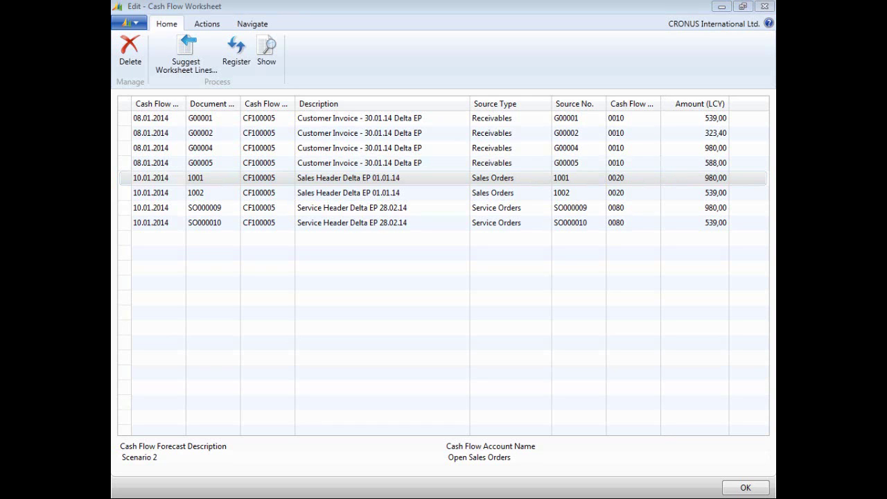
# Suggest the worksheet lines for forecast CF100006 (Scenario 3) with receivables, sales orders and service orders included
pyautogui.click(185, 55)
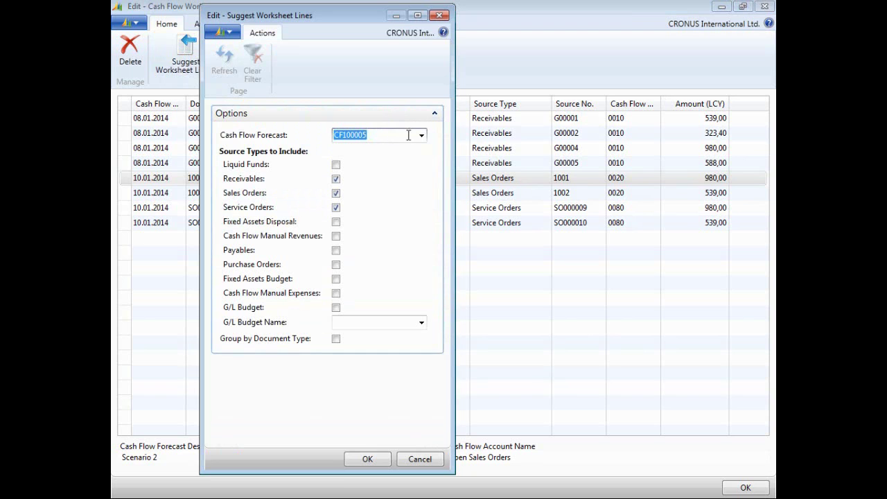
pyautogui.click(421, 136)
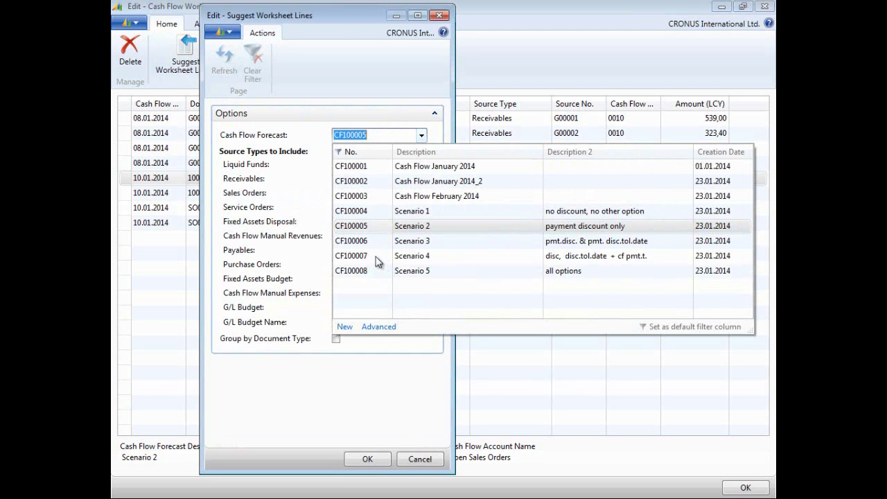
pyautogui.click(379, 328)
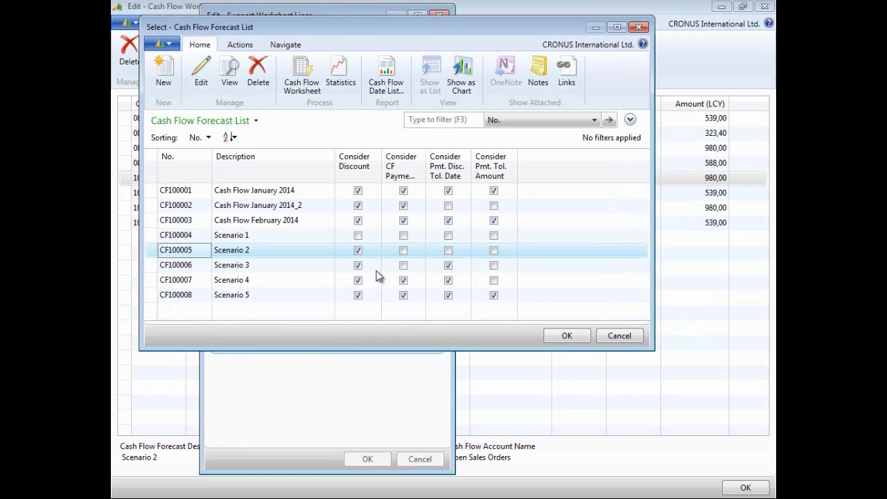
pyautogui.click(185, 266)
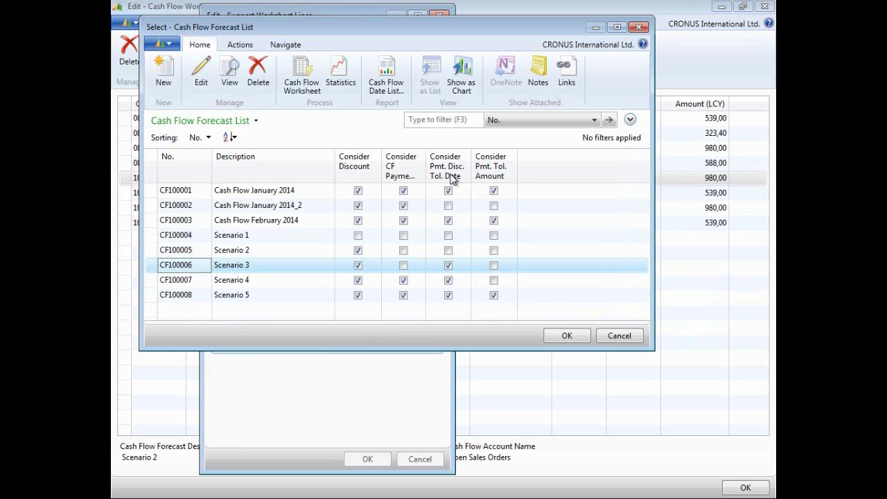
pyautogui.click(563, 336)
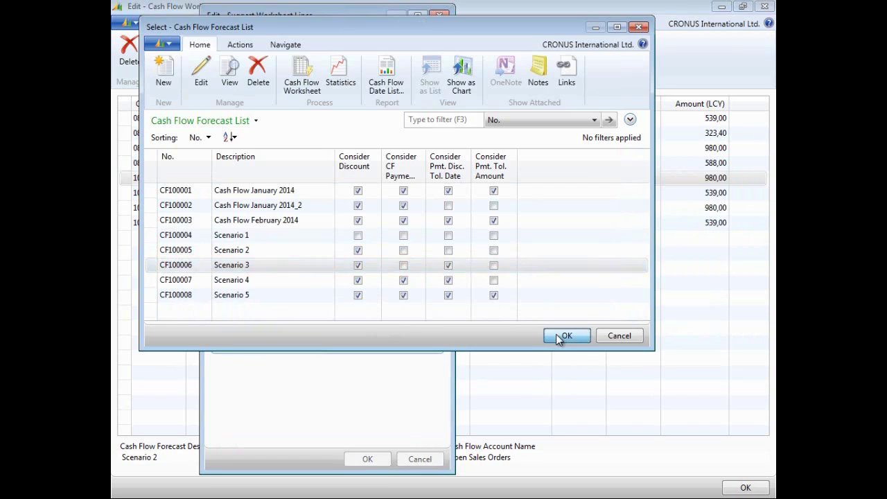
pyautogui.click(366, 460)
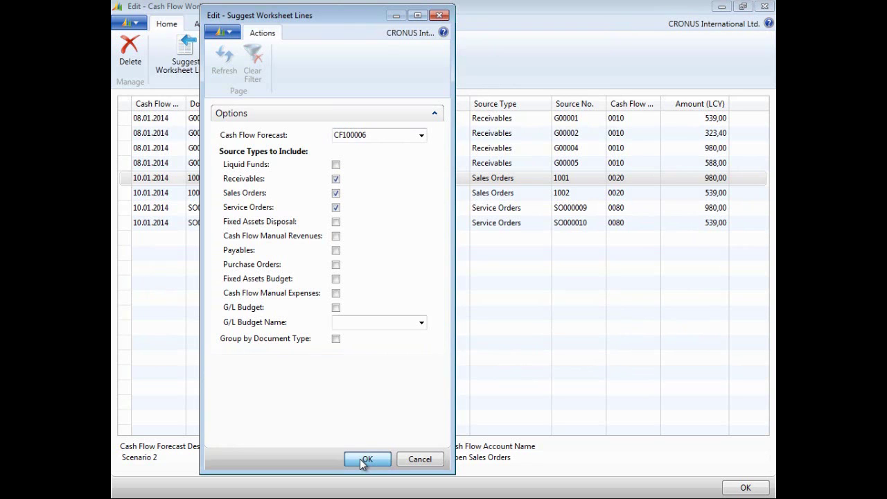
pyautogui.click(366, 460)
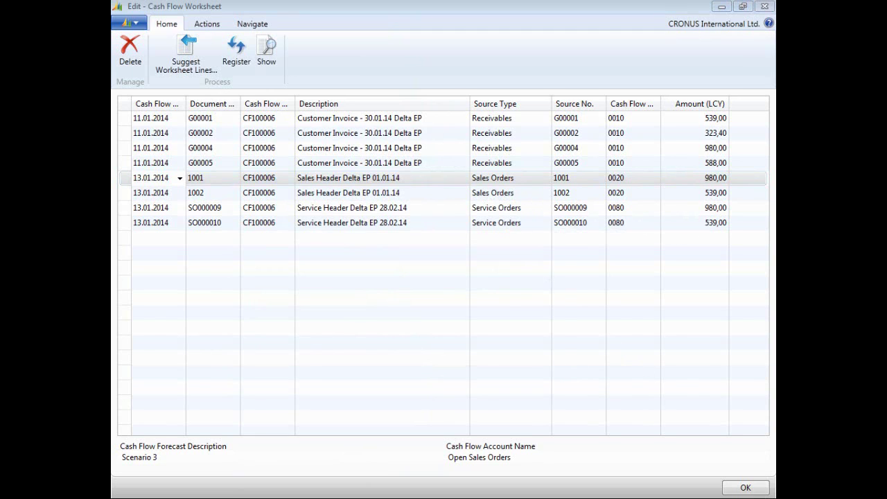
# Suggest the worksheet lines for forecast CF100007 (Scenario 4) with the same three source types
pyautogui.click(187, 53)
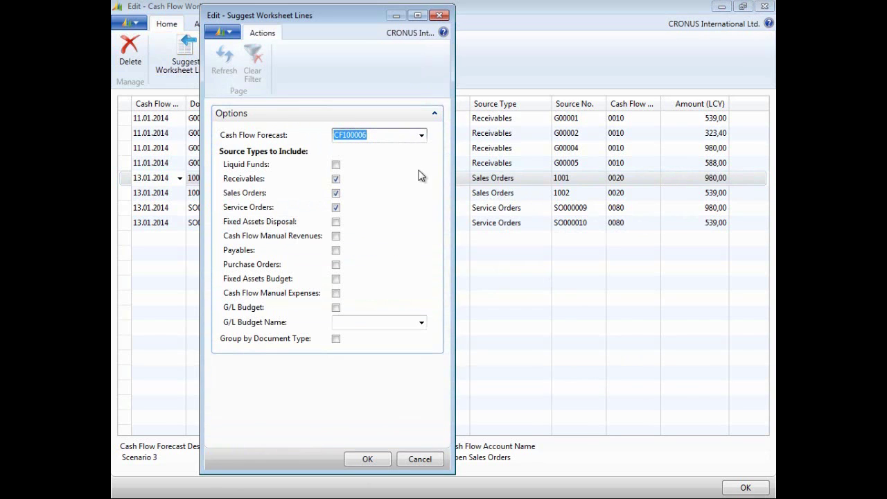
pyautogui.click(422, 135)
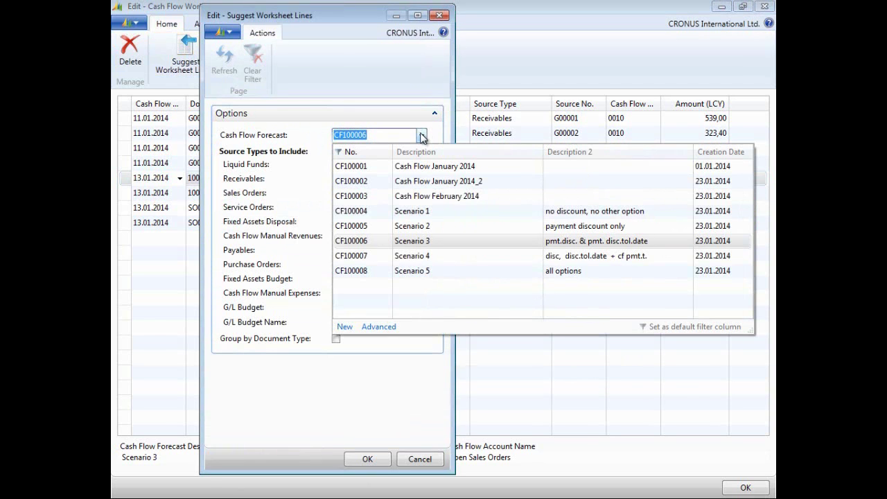
pyautogui.click(380, 327)
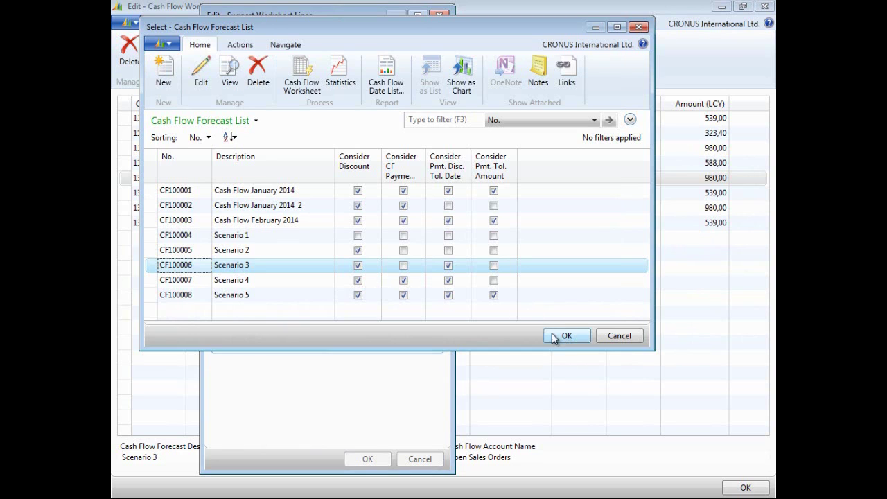
pyautogui.click(246, 283)
pyautogui.click(567, 336)
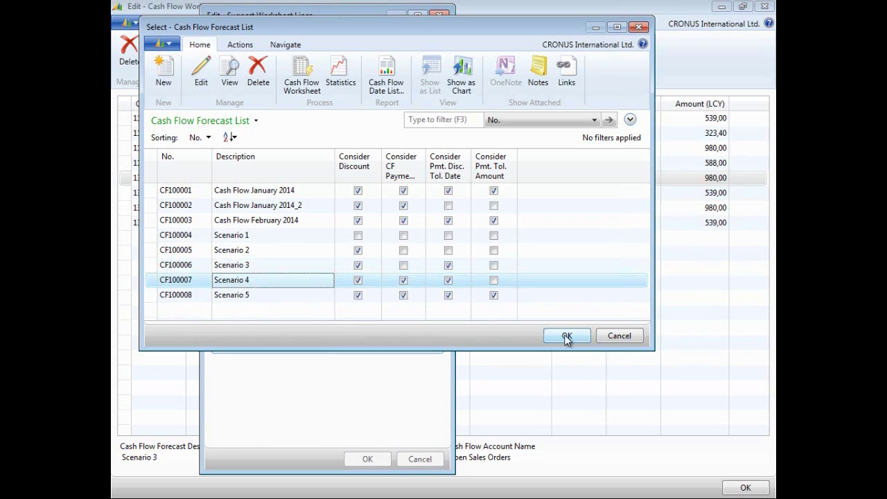
pyautogui.click(368, 459)
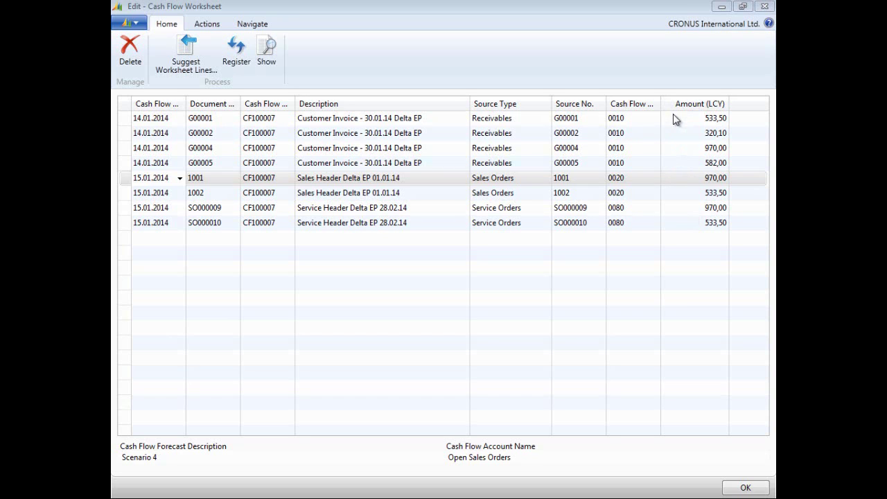
# Review the options set for forecast CF100008 (Scenario 5) in the forecast list and suggest its worksheet lines with the same source types
pyautogui.click(185, 46)
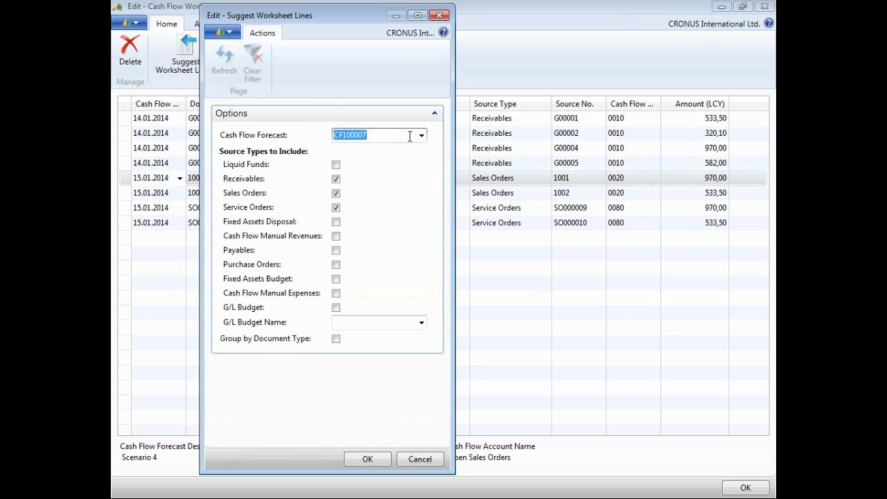
pyautogui.click(421, 138)
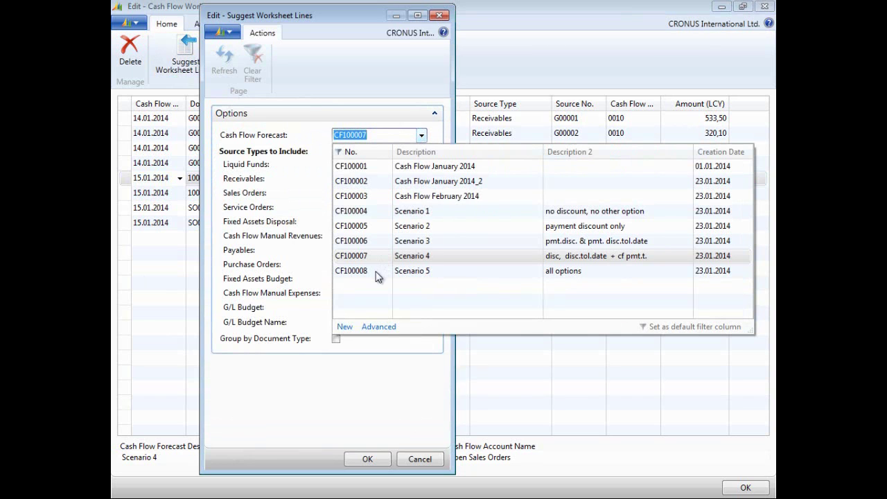
pyautogui.click(376, 274)
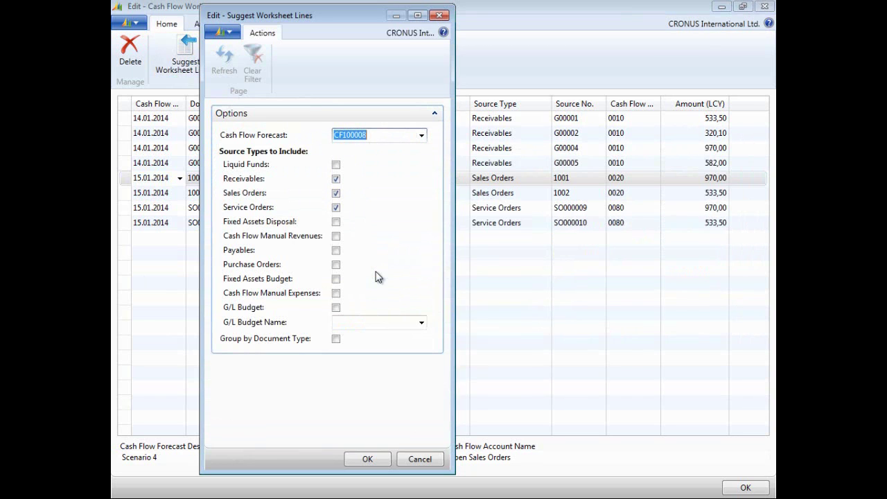
pyautogui.click(422, 135)
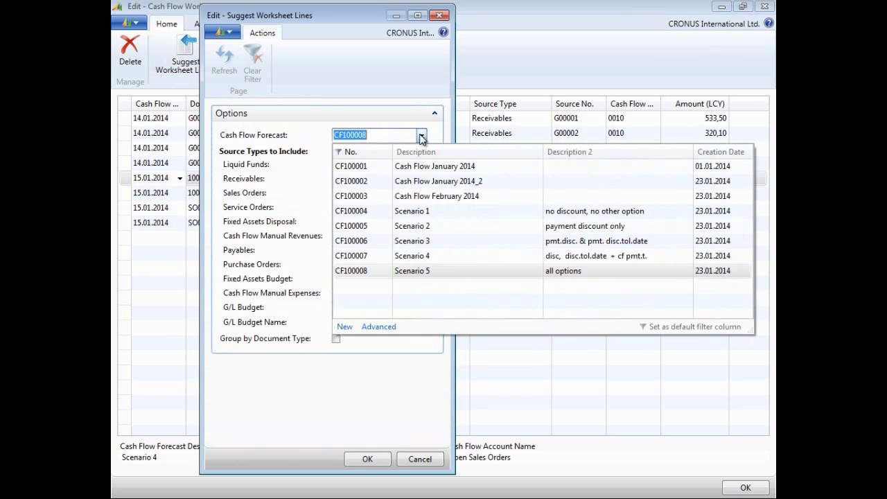
pyautogui.click(377, 326)
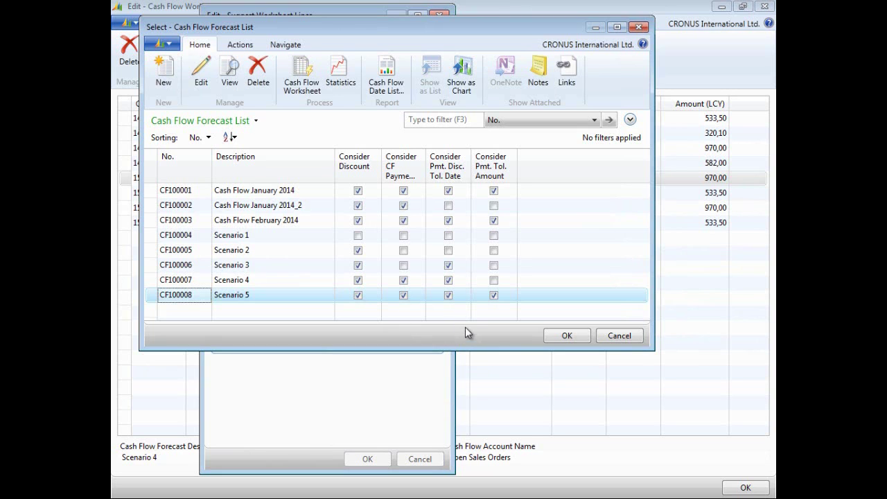
pyautogui.click(564, 336)
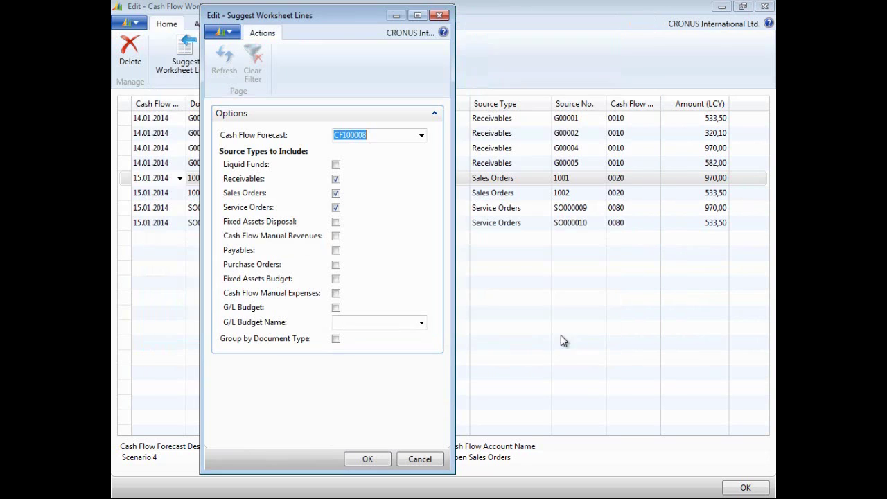
pyautogui.click(368, 460)
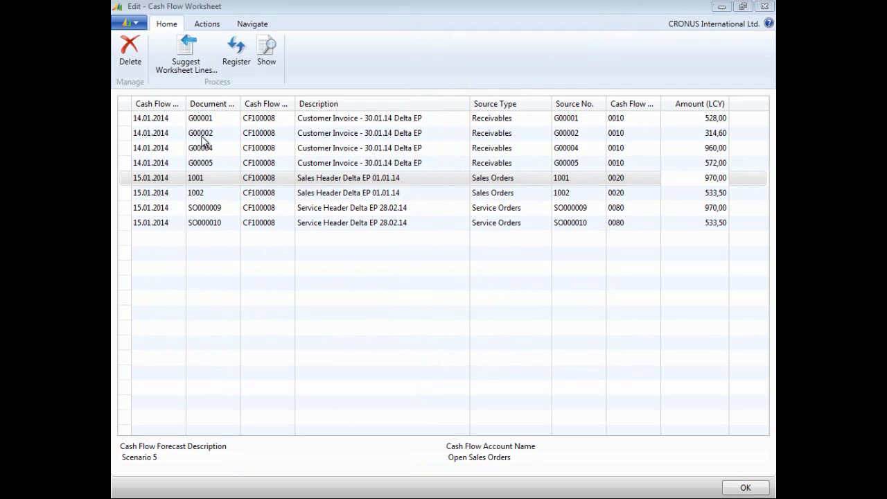
# Show the customer ledger entry behind invoice G00004 and check its remaining payment discount and maximum payment tolerance
pyautogui.click(707, 149)
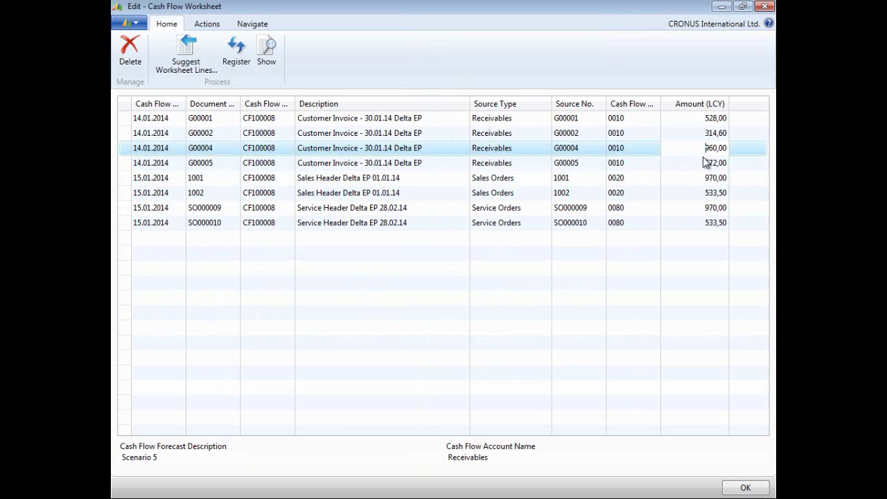
pyautogui.click(268, 56)
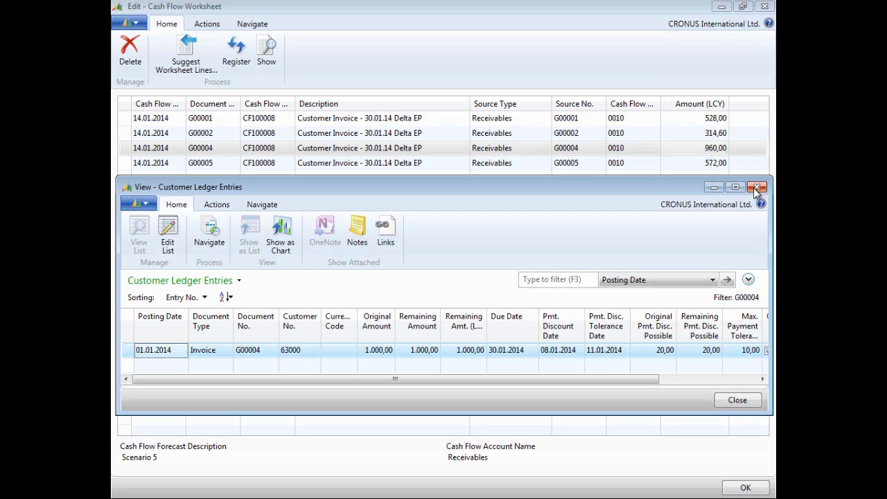
pyautogui.click(735, 402)
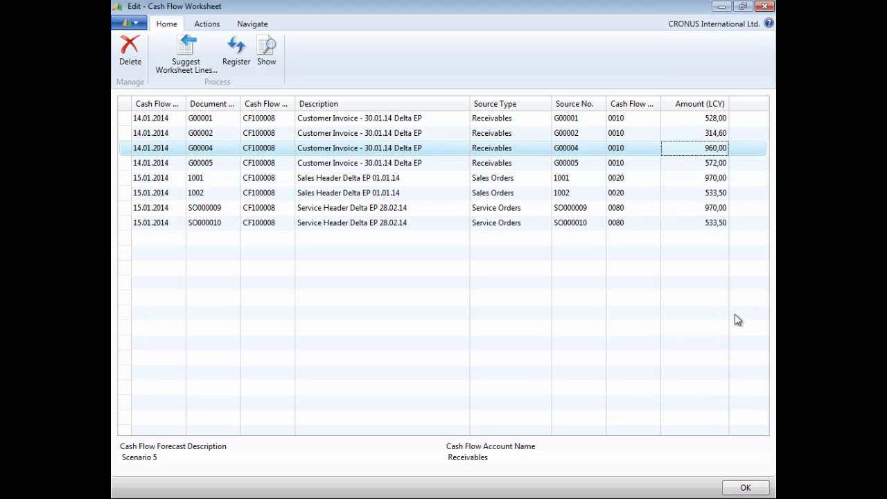
# Show the customer ledger entry behind invoice G00005 and check its remaining amount, remaining payment discount and maximum payment tolerance
pyautogui.click(713, 165)
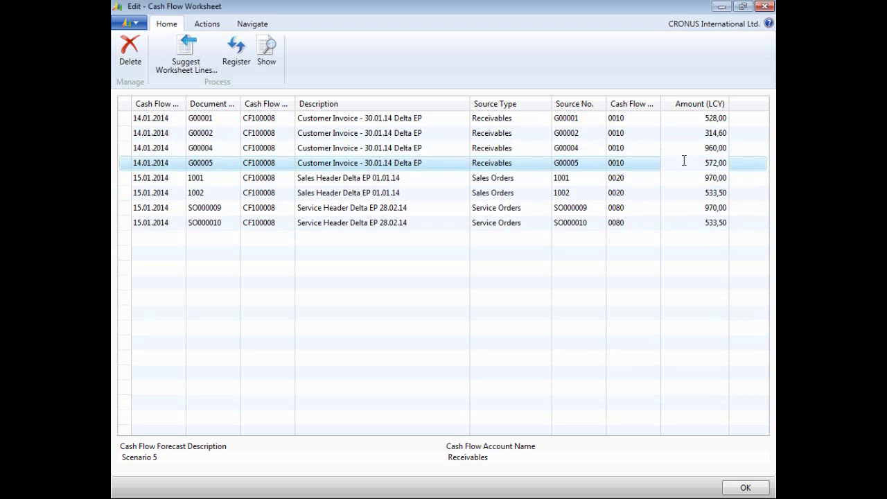
pyautogui.click(266, 47)
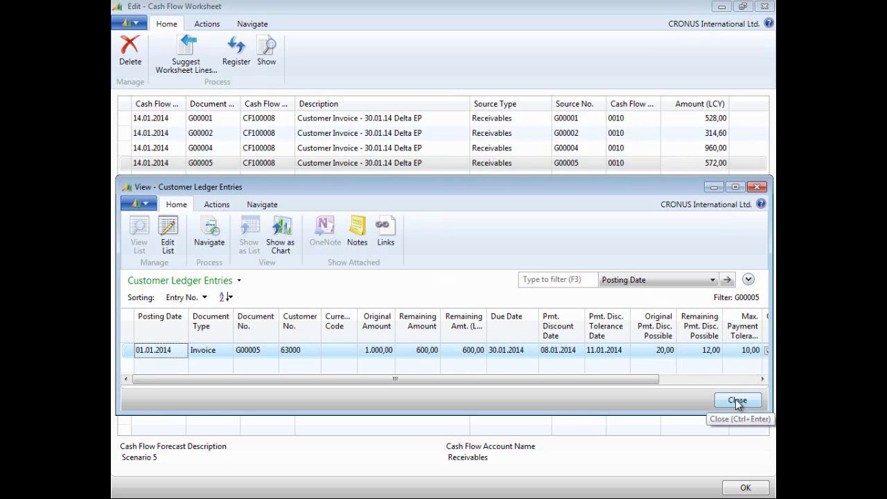
pyautogui.click(759, 186)
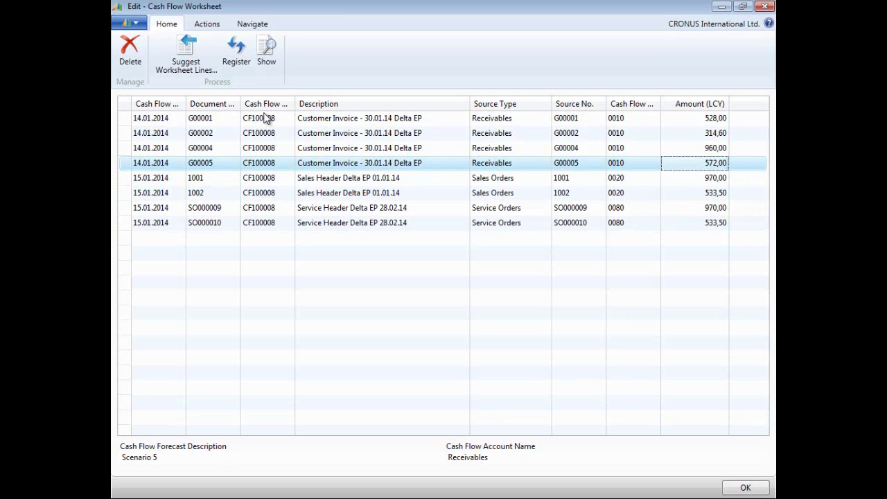
pyautogui.click(267, 50)
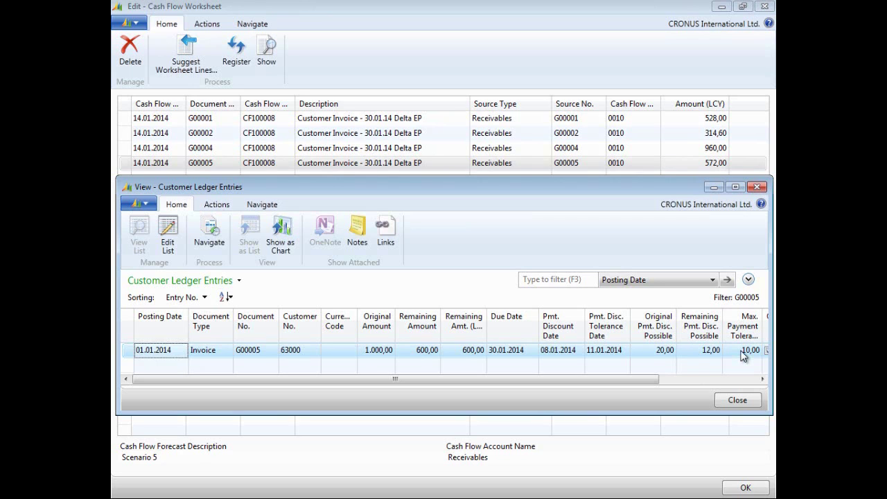
pyautogui.click(758, 188)
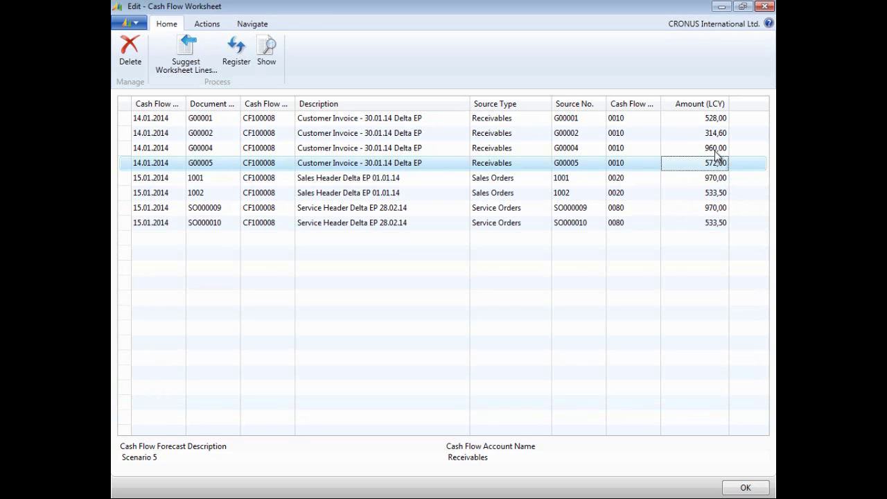